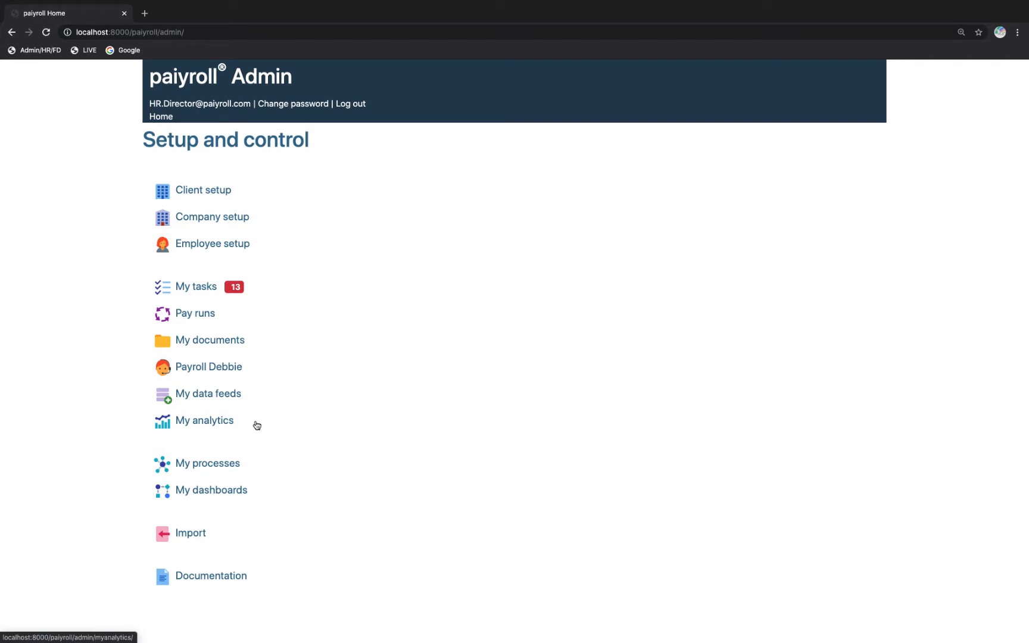
Open My analytics and choose Advanced Mechanics as the company for the report.
click(165, 426)
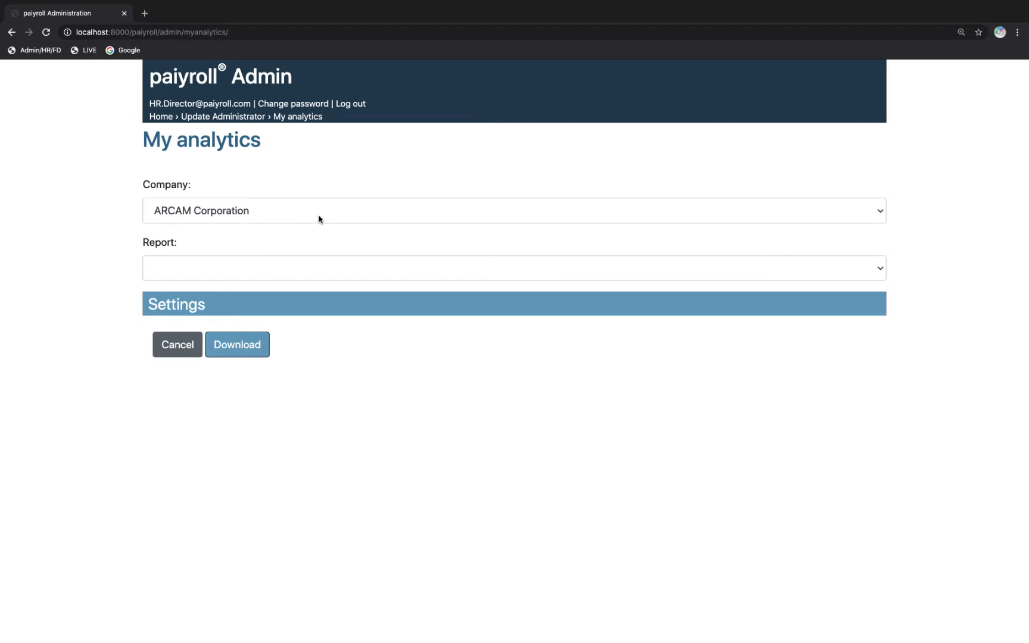
click(329, 212)
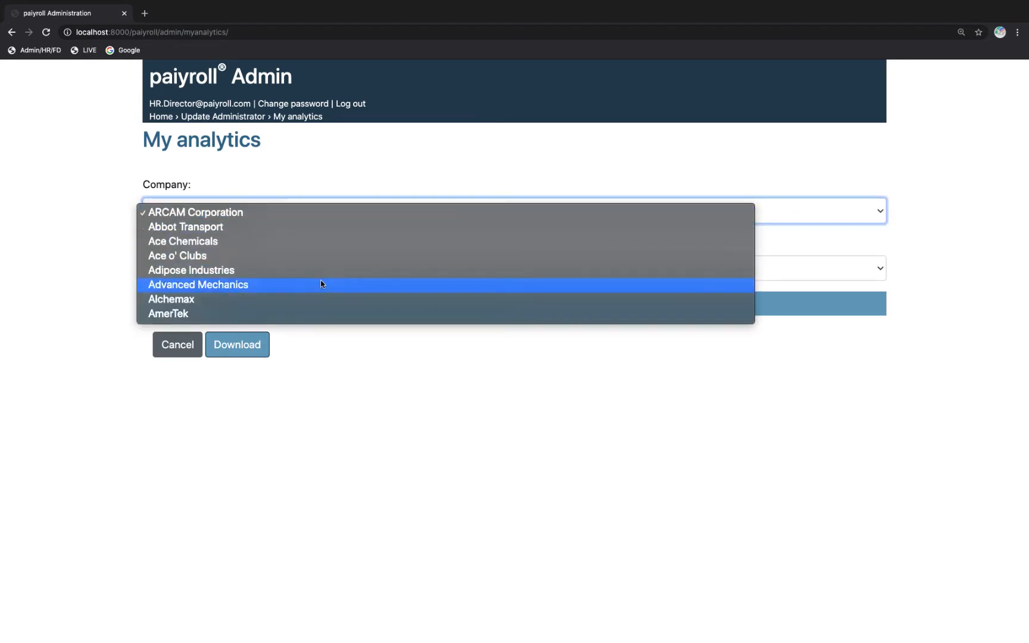
click(321, 284)
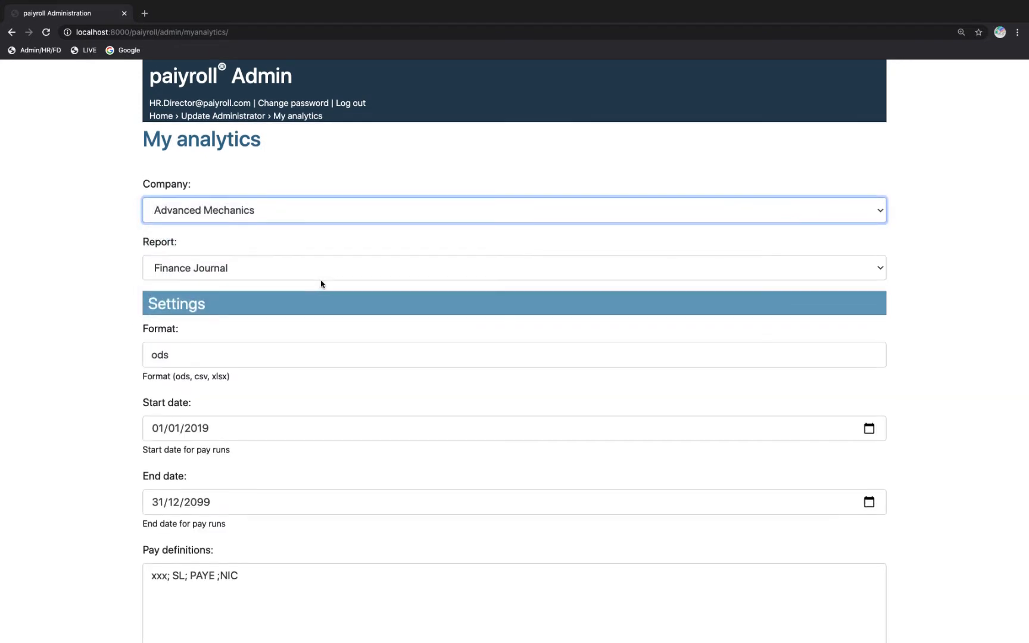
Set the Finance Journal report's format to xlsx.
scroll(320, 284, down, 1)
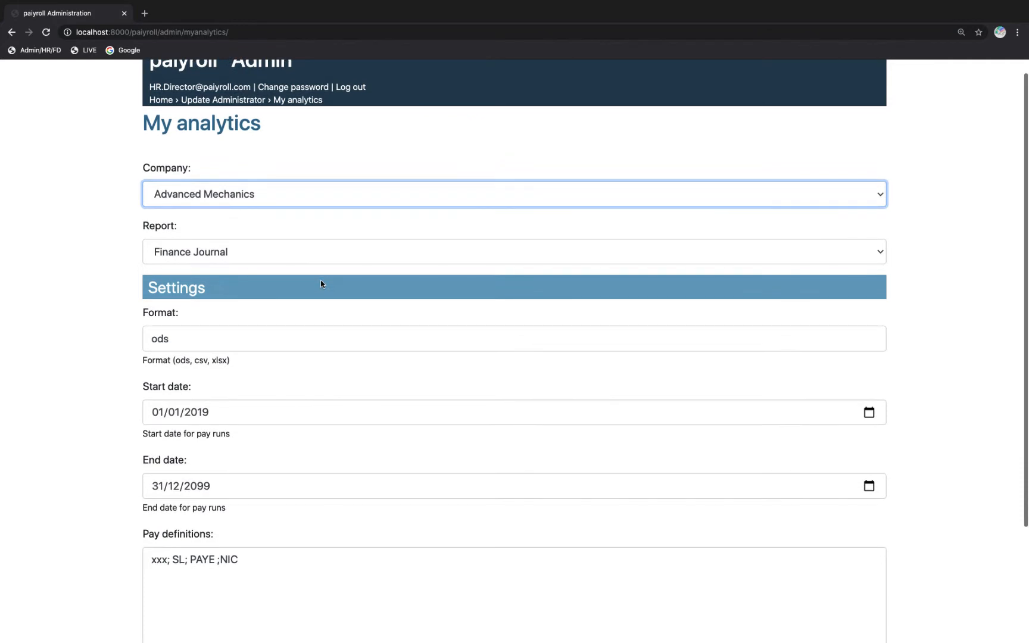
double_click(196, 338)
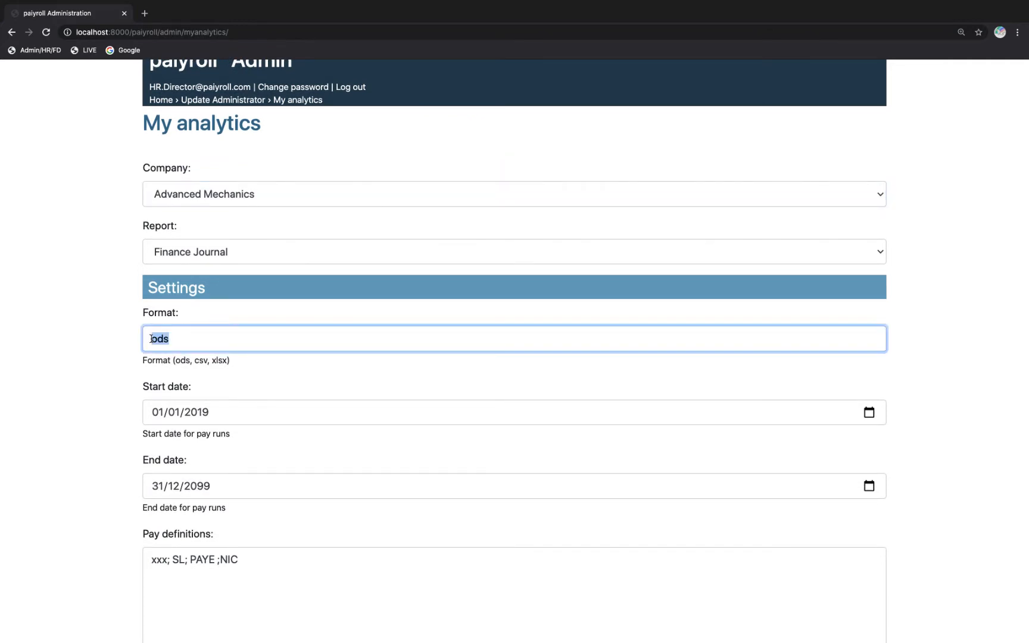
text(xlsx)
click(93, 355)
scroll(93, 355, down, 5)
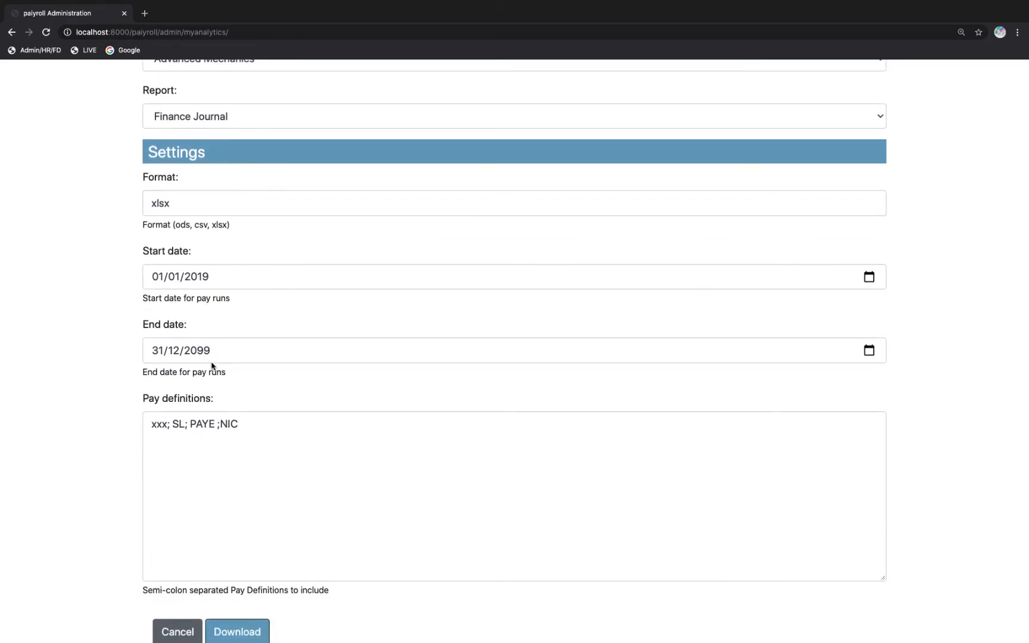
Reduce the report's pay definitions to SL only and download the Finance Journal.
click(176, 427)
key(BackSpace)
key(BackSpace)
key(BackSpace)
key(BackSpace)
key(BackSpace)
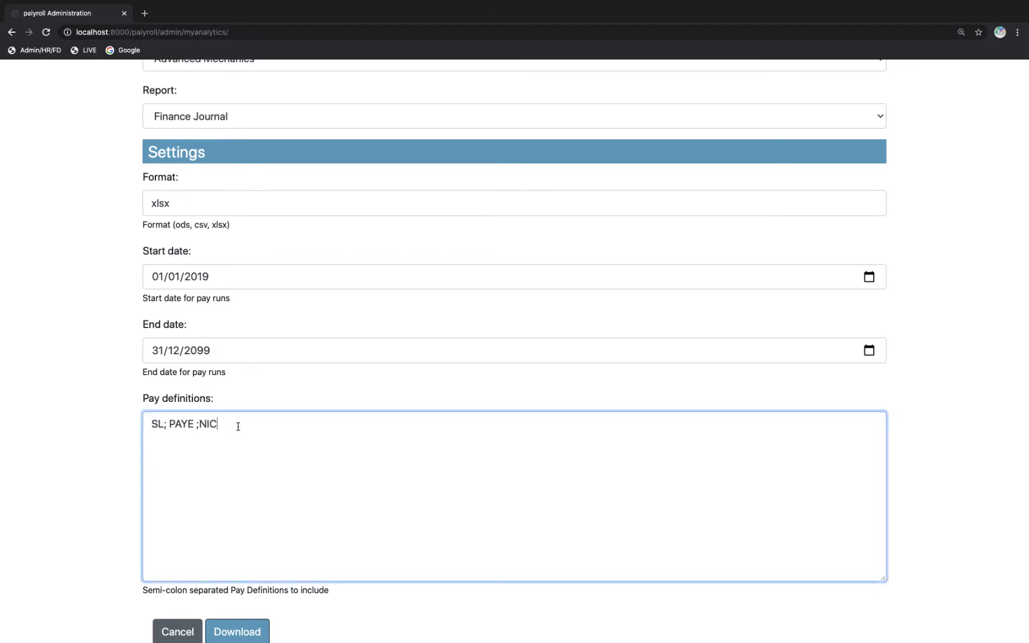
key(BackSpace)
key(BackSpace)
key(BackSpace)
click(87, 488)
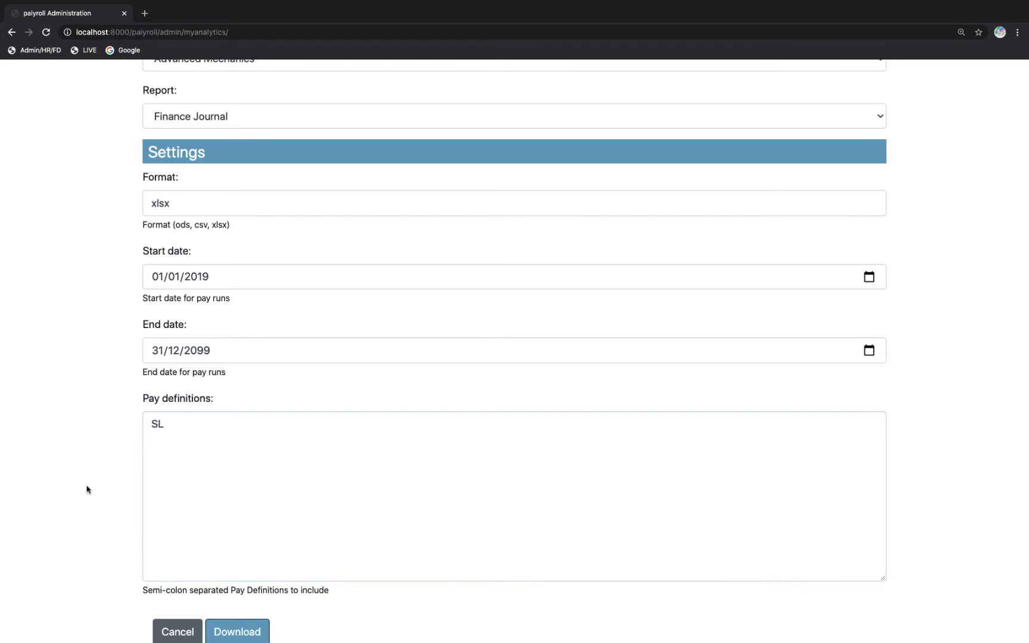
scroll(87, 488, down, 1)
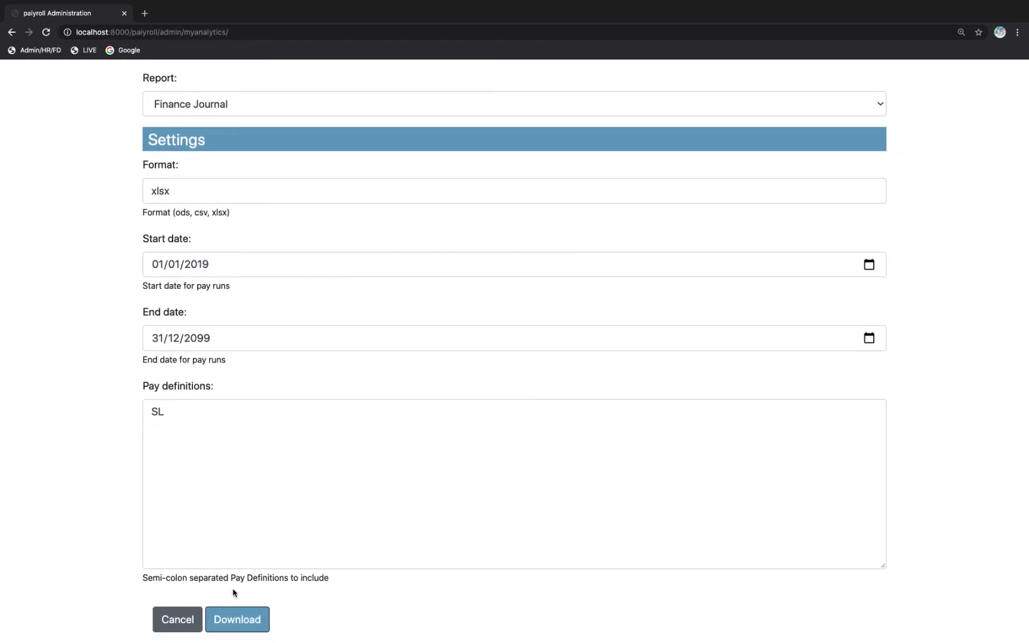
click(232, 623)
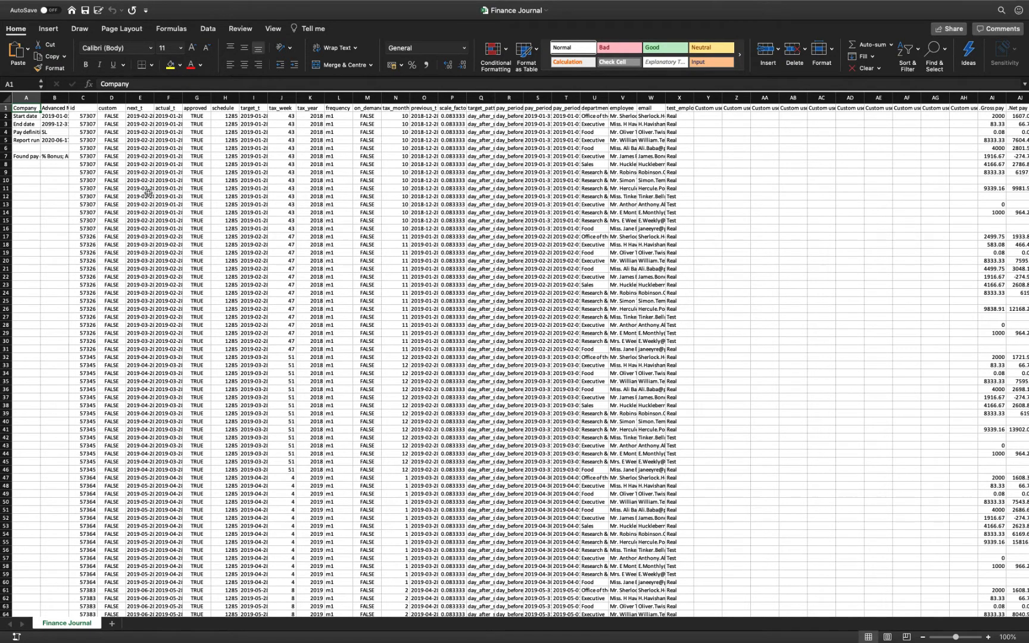
In the downloaded Excel workbook, create a pivot table on a new worksheet from the full-column range 'Finance Journal'!$A:$BQ.
scroll(157, 192, down, 5)
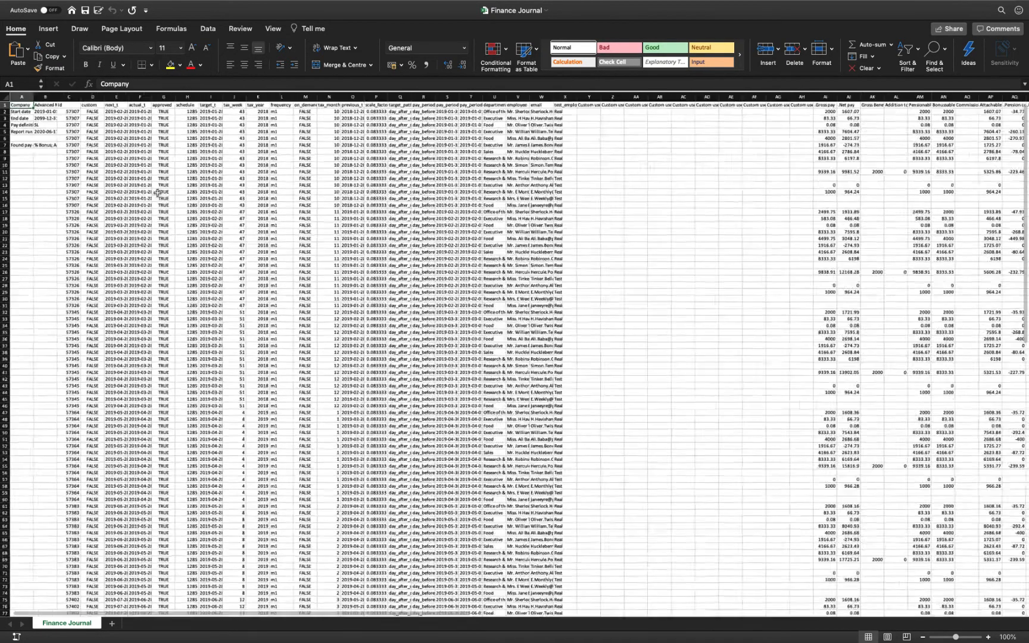
scroll(157, 192, down, 5)
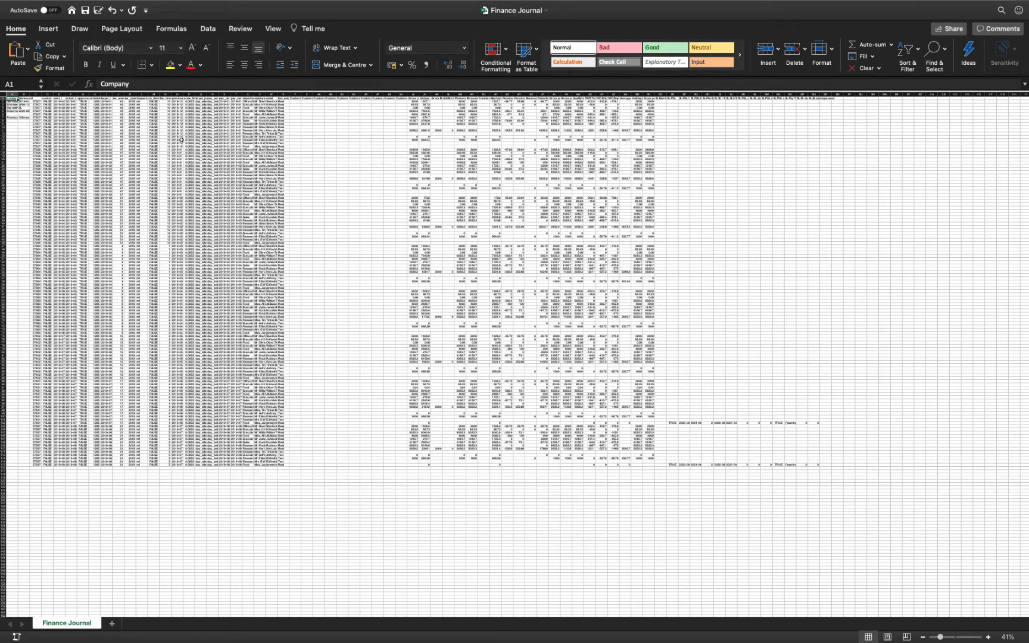
click(53, 30)
click(18, 59)
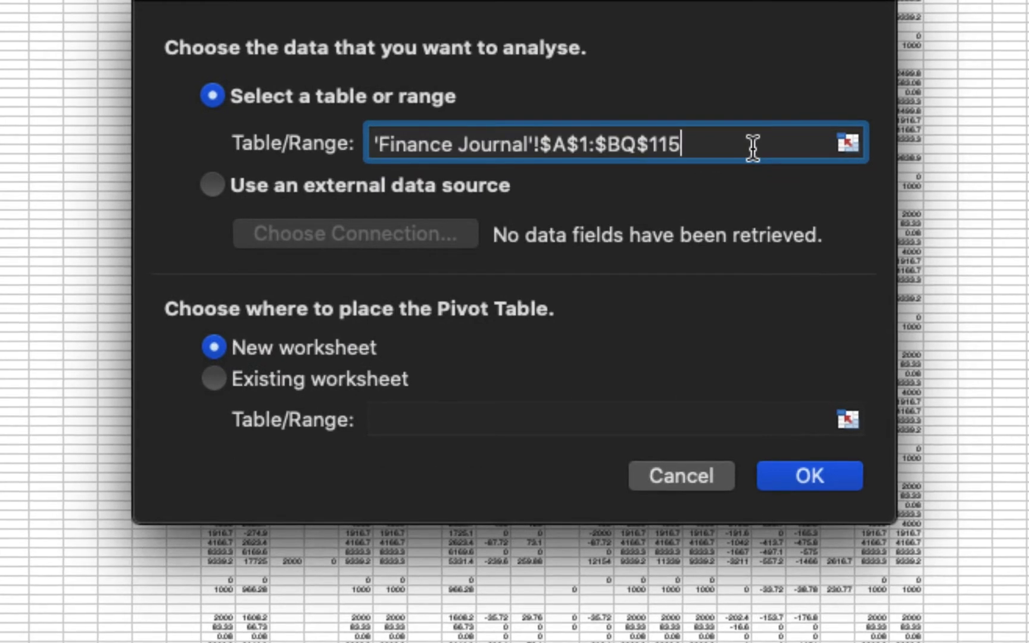
click(590, 146)
key(BackSpace)
key(BackSpace)
key(BackSpace)
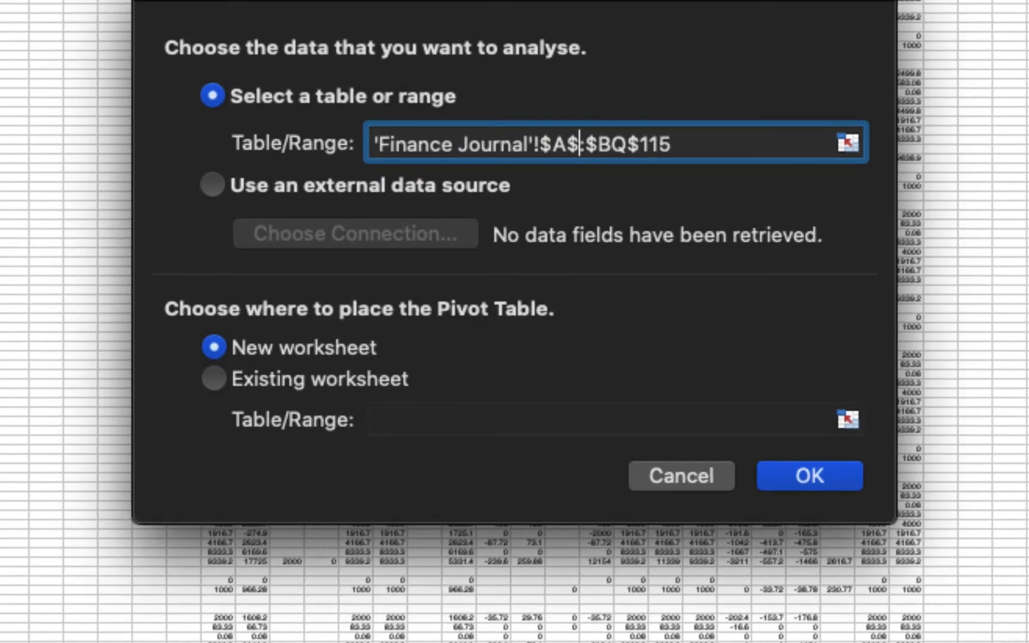
click(696, 146)
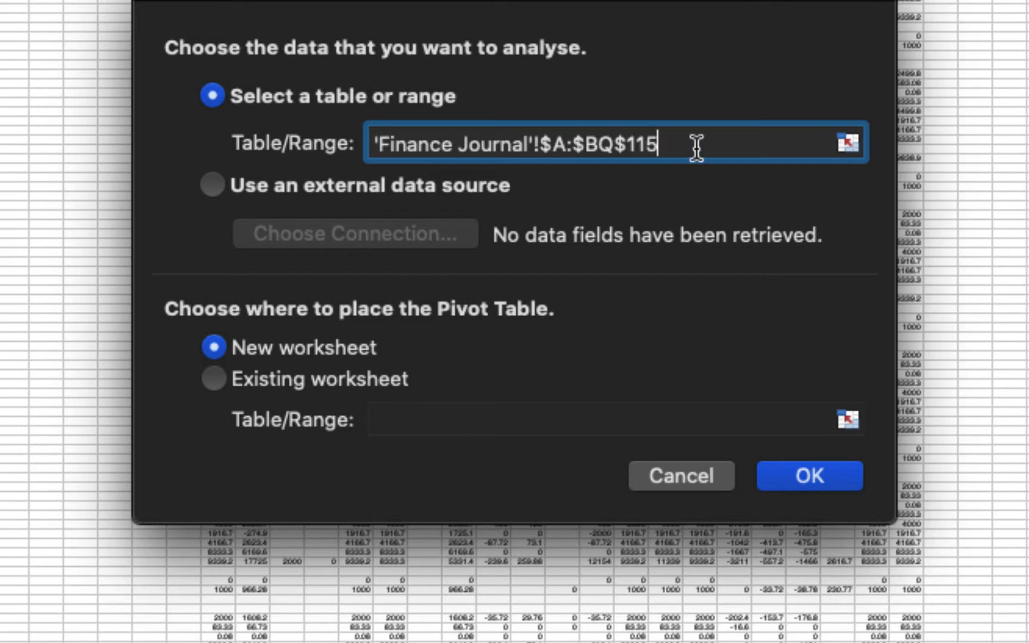
key(BackSpace)
key(BackSpace)
key(BackSpace)
key(BackSpace)
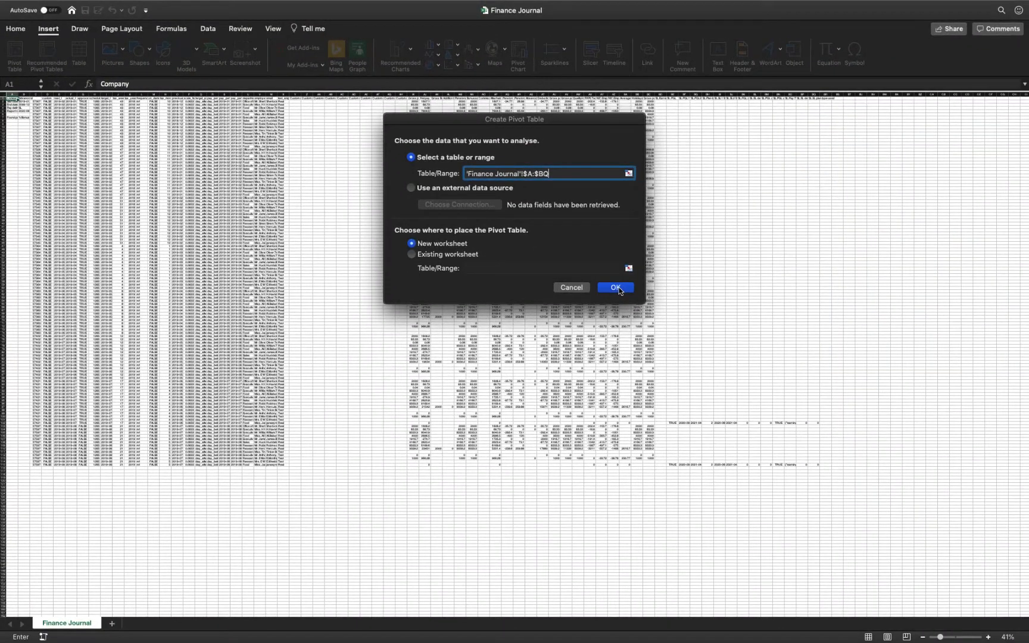
click(731, 393)
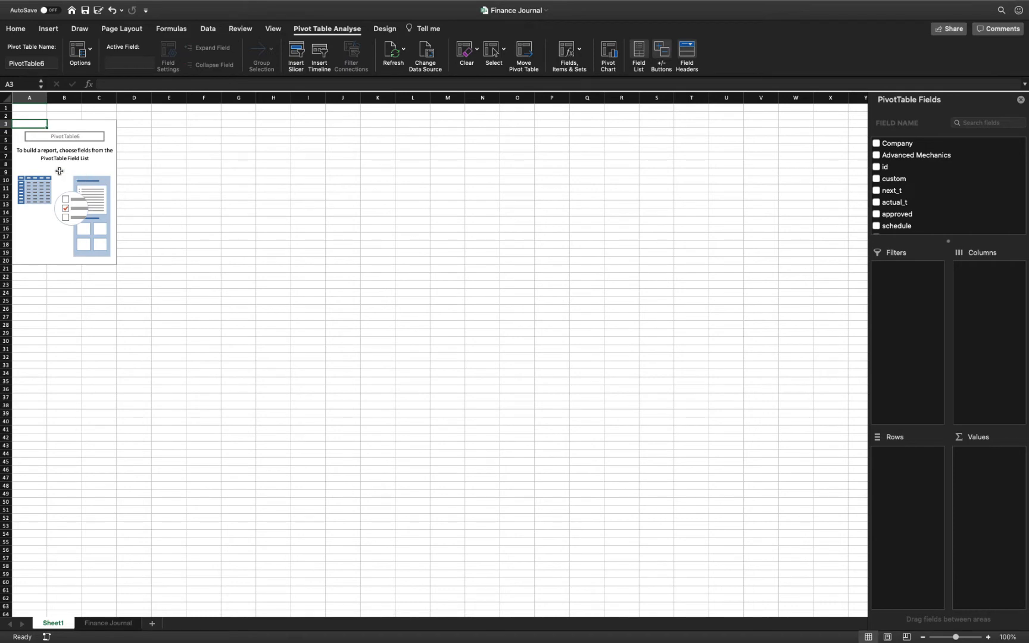
Find the actual_t field and place it in the pivot table's rows instead of its values.
scroll(59, 171, up, 5)
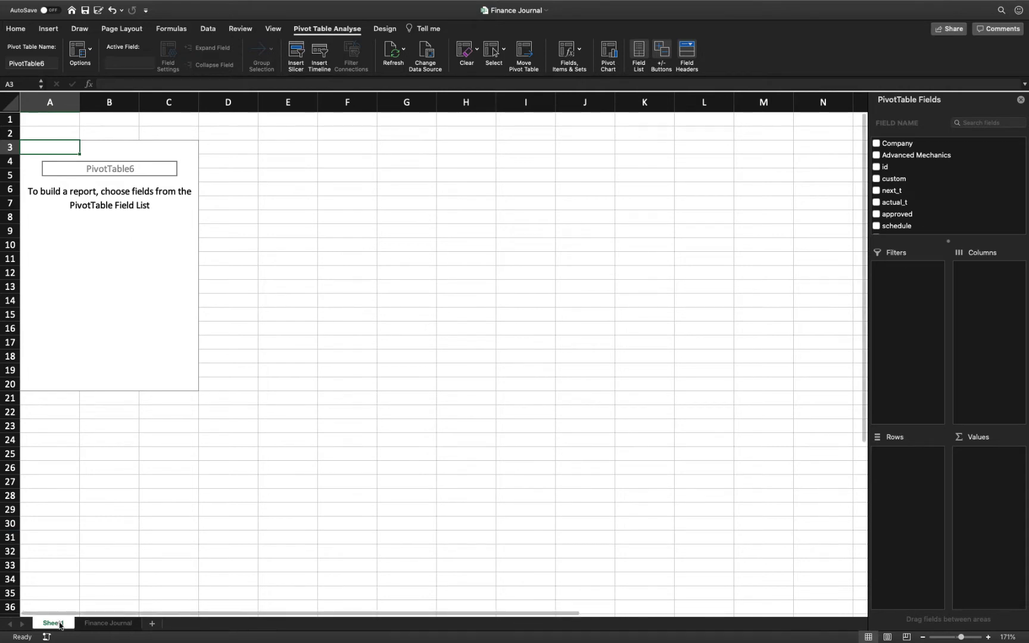
click(983, 123)
text(act)
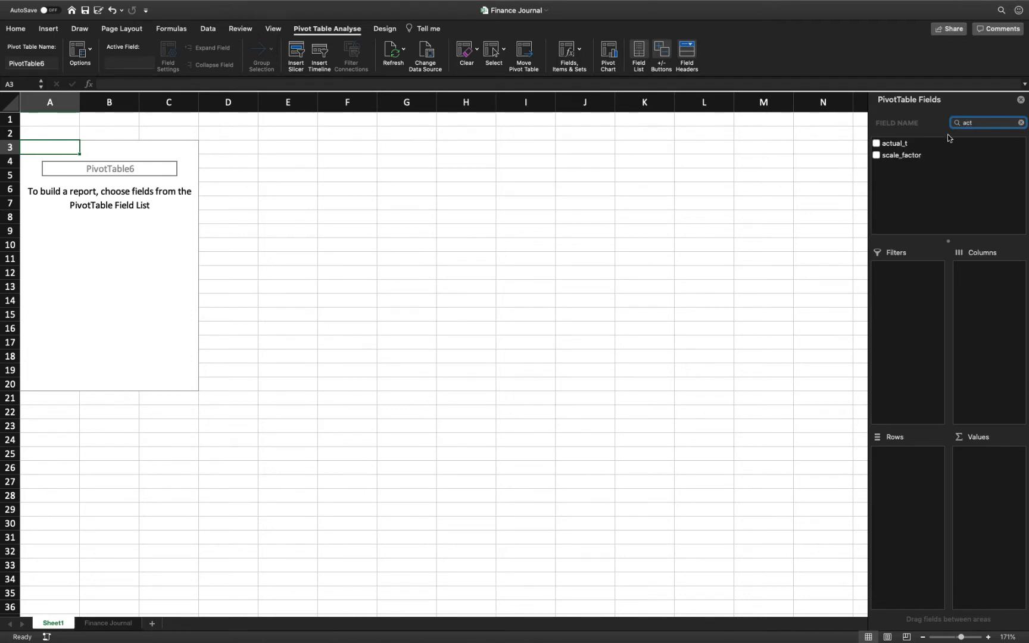
click(877, 144)
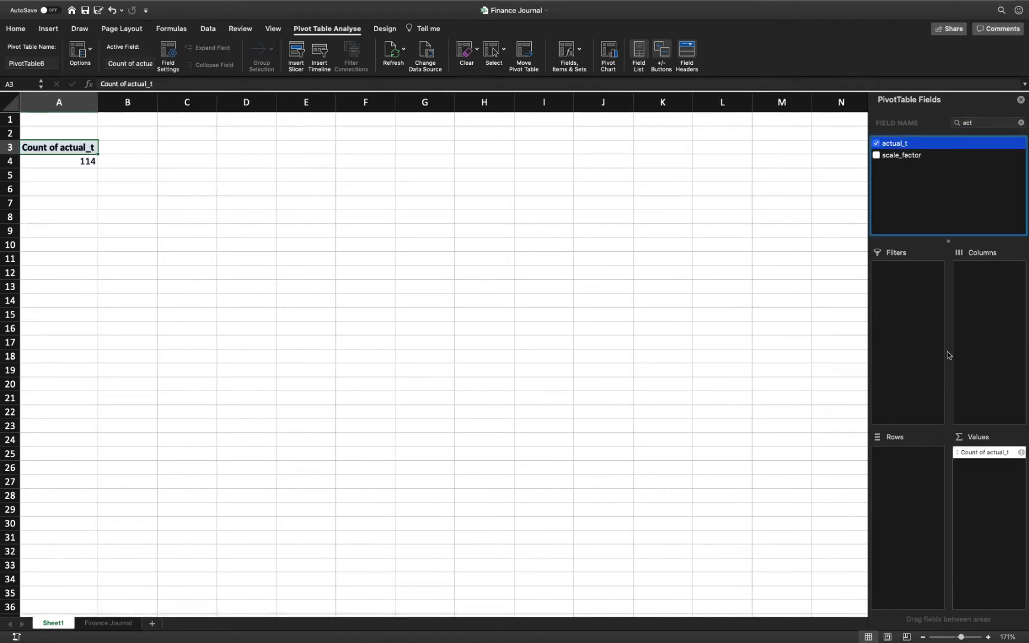
drag(992, 455, 911, 465)
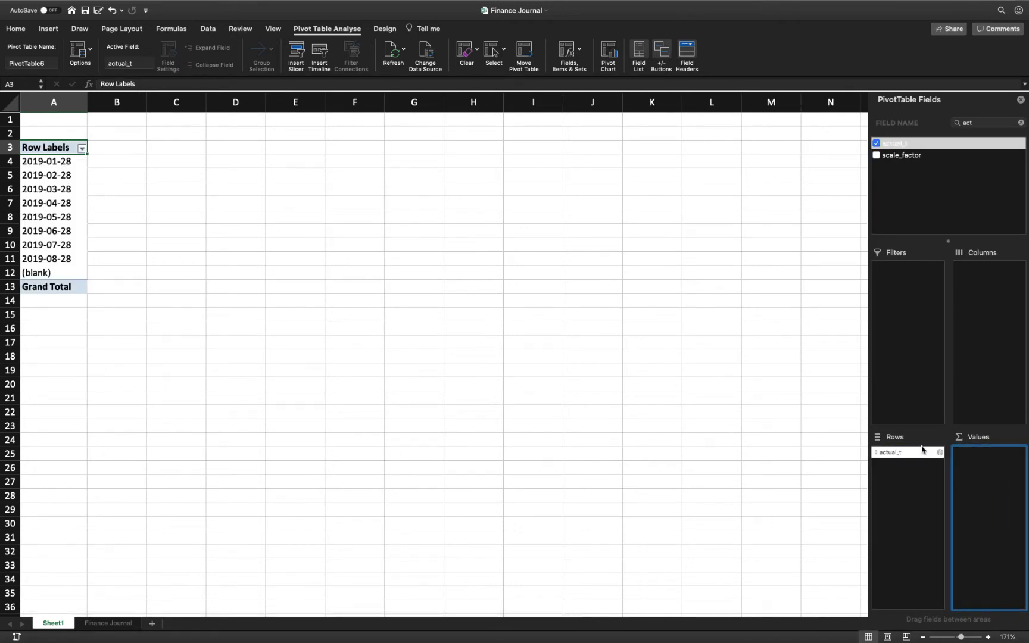
Add the employee field to the pivot table's rows beneath actual_t.
click(969, 122)
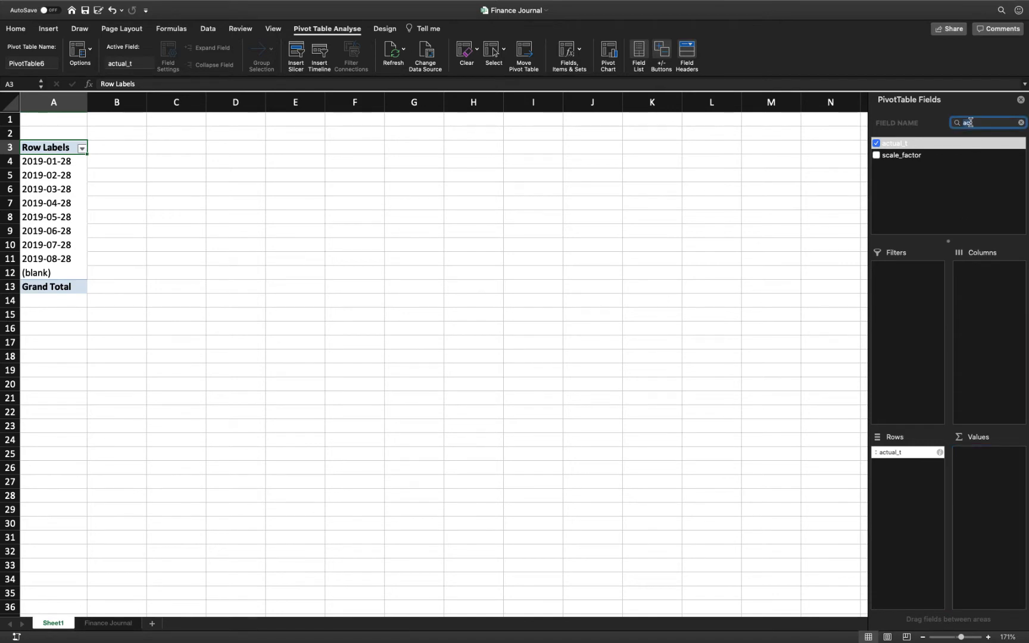
text(emp)
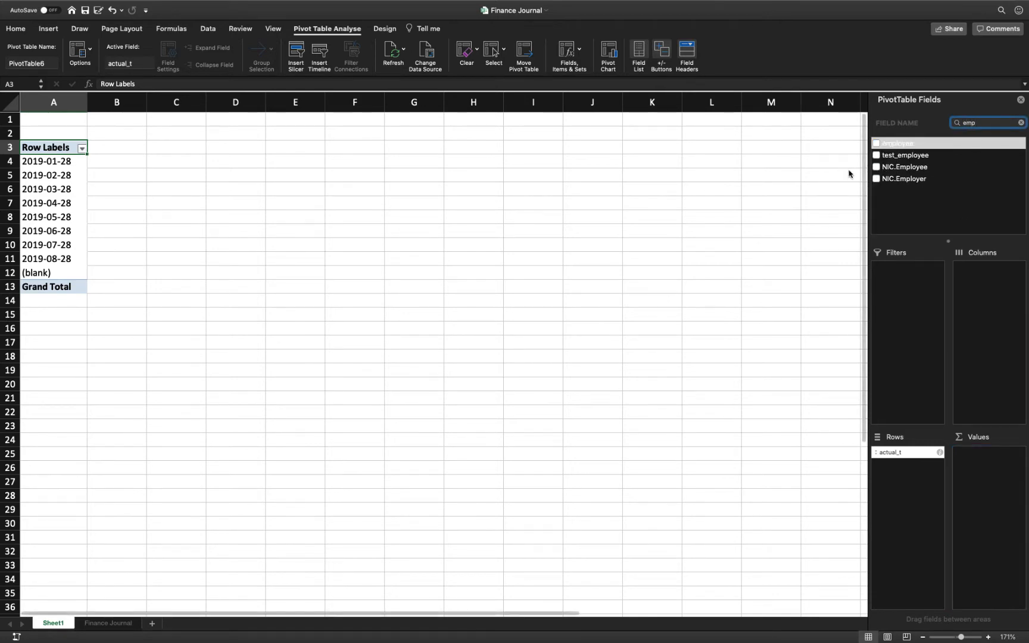
click(876, 143)
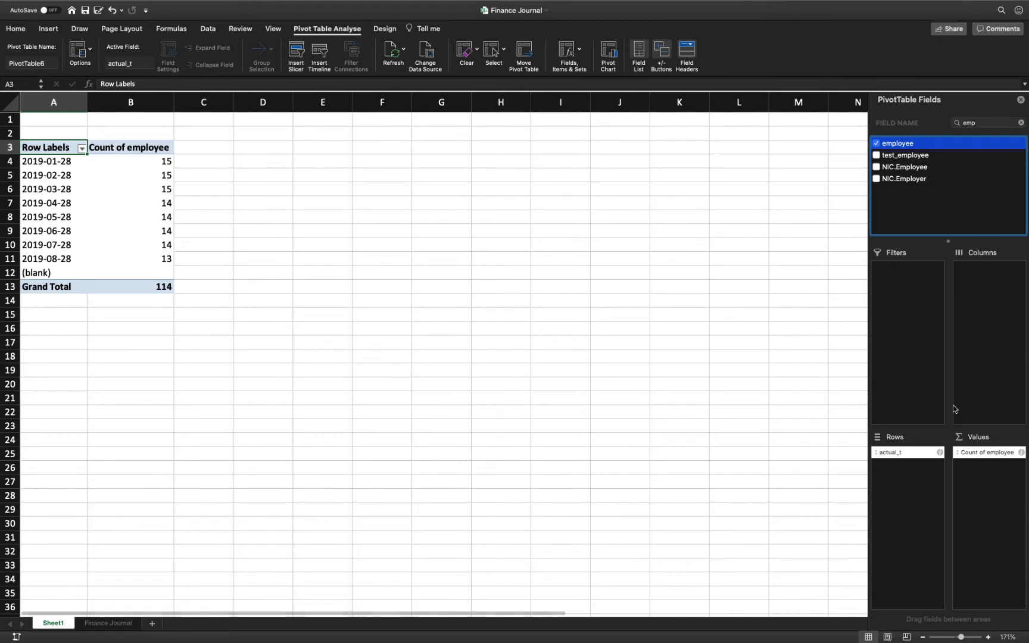
drag(983, 452, 909, 474)
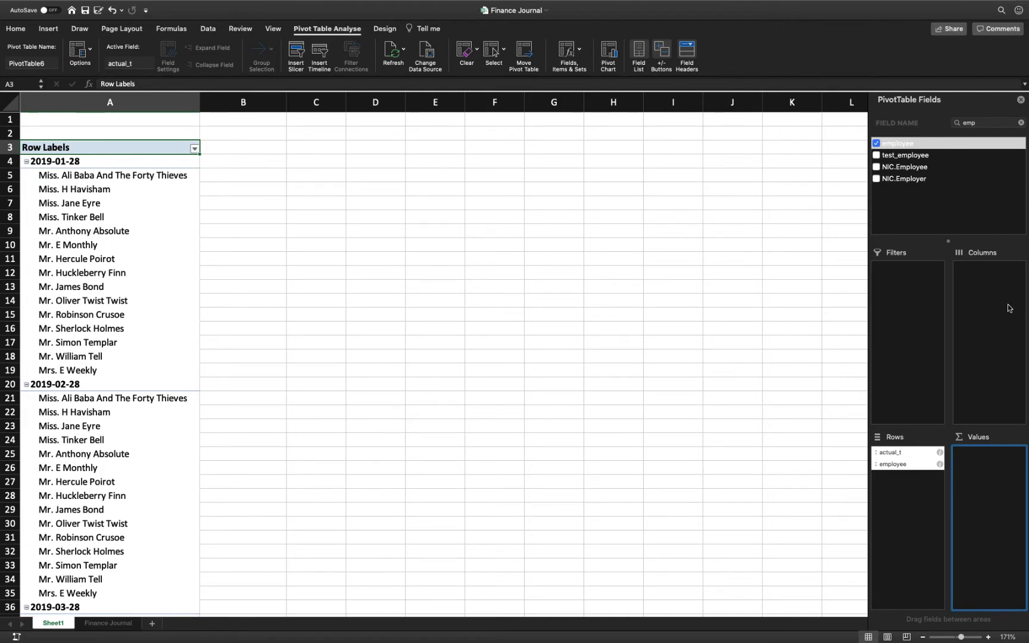
Find the .Gross pay field and add its sum to the pivot table's values.
click(971, 124)
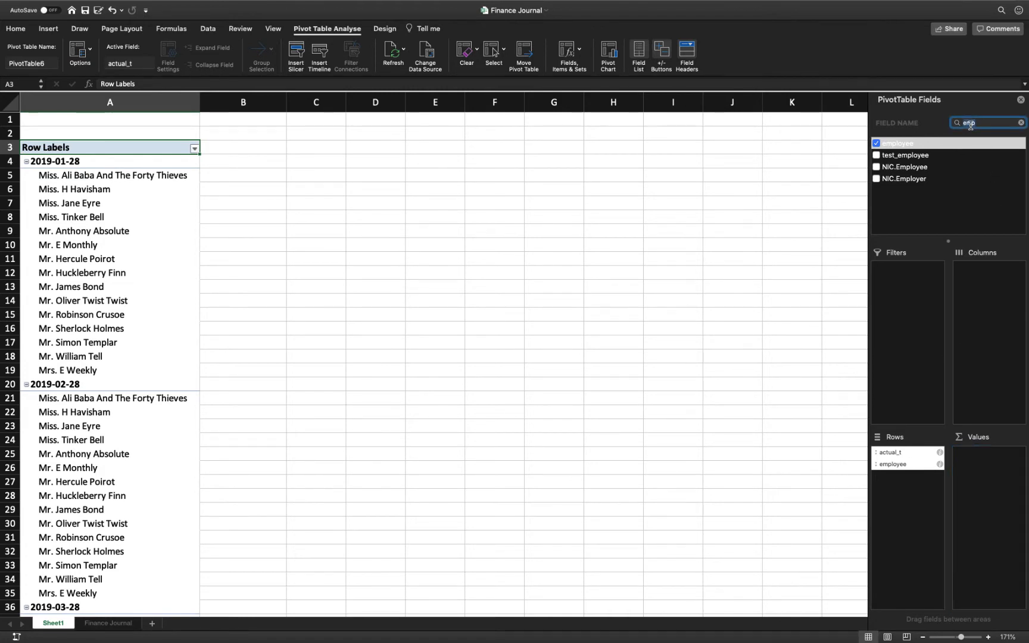
text(gros)
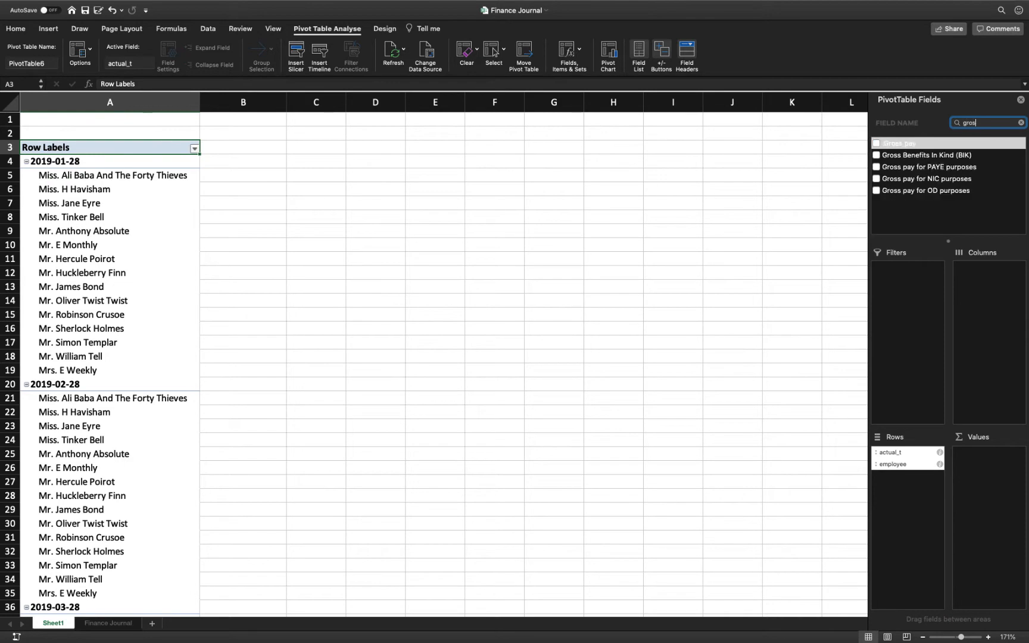
click(876, 144)
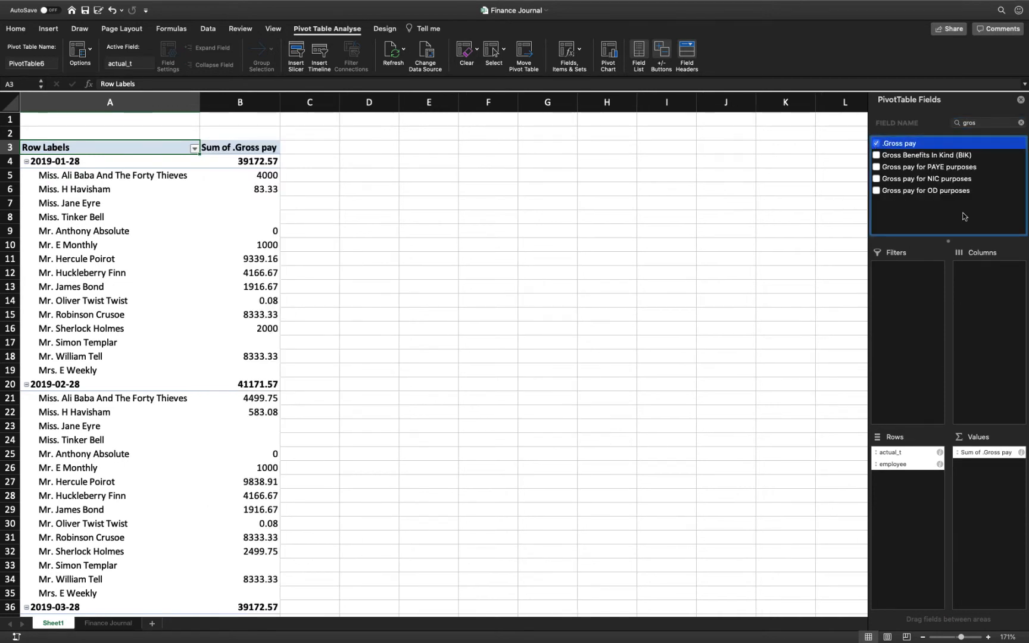
Find the NIC.Employer field and add its sum to the pivot table's values.
double_click(972, 122)
text(n)
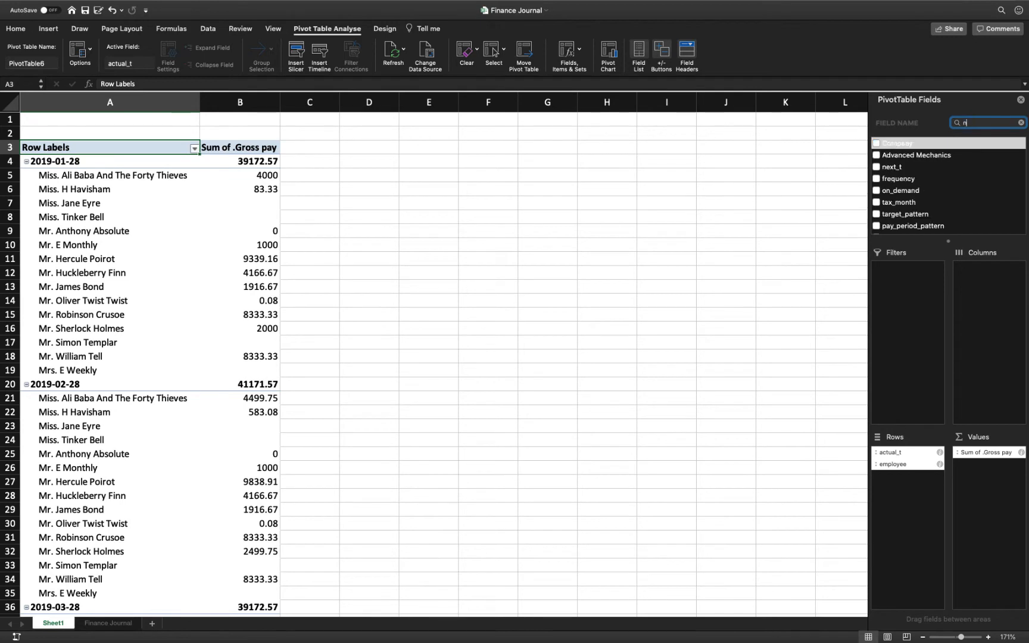
text(ic)
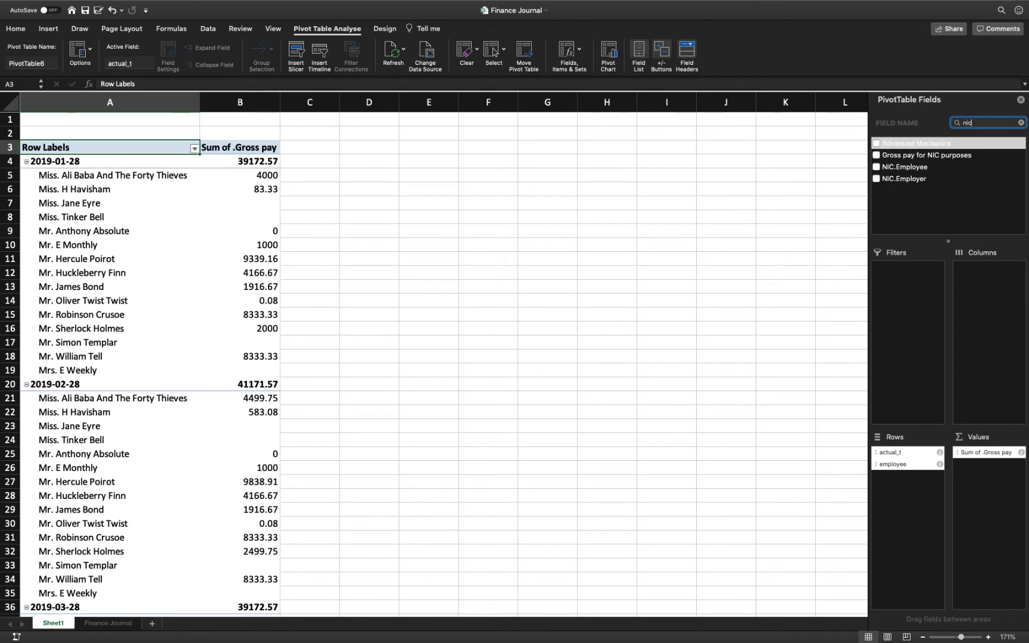
click(876, 179)
Find the .Pension contributions (company) field and add its sum to the pivot table's values.
double_click(972, 123)
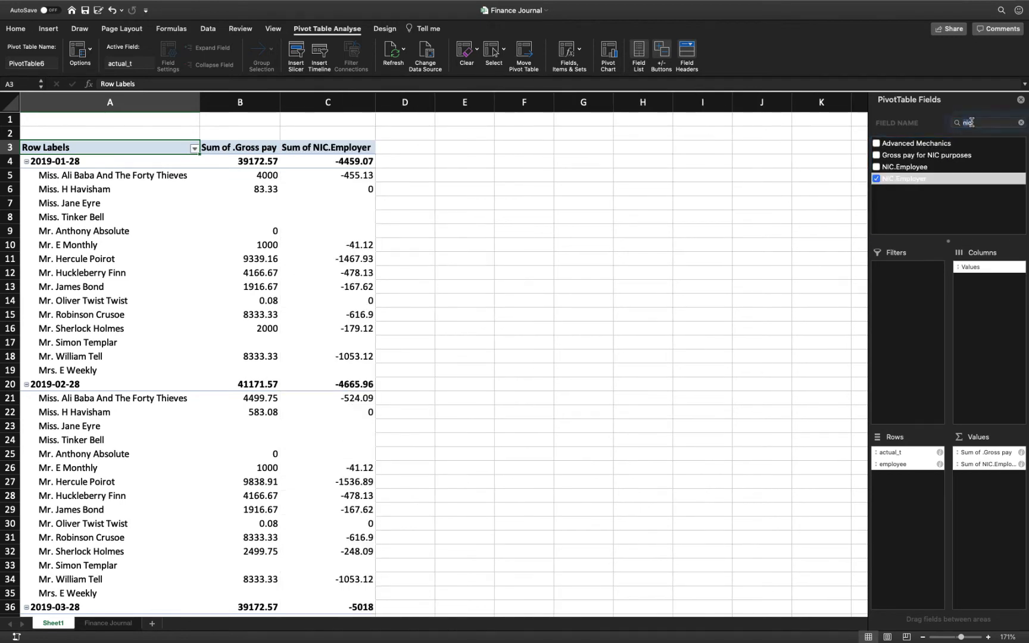
text(pen)
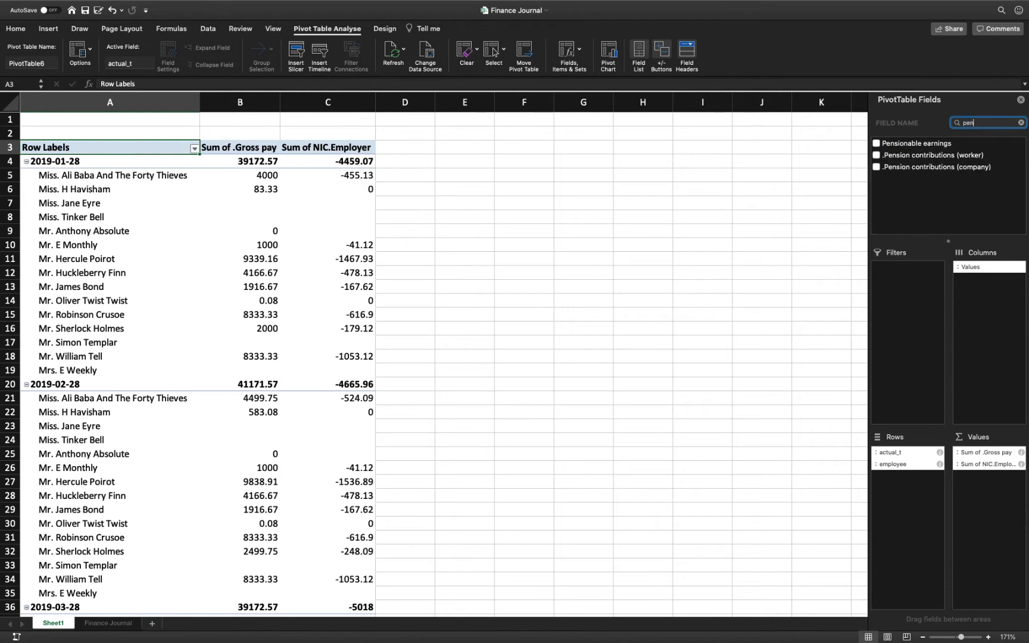
click(876, 167)
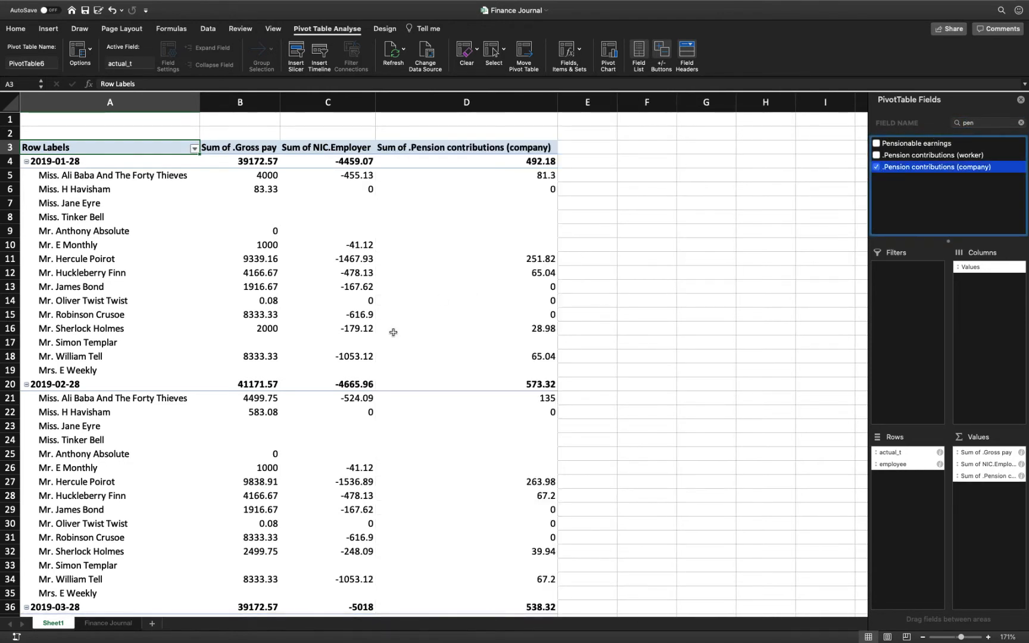
Filter the pivot table's actual_t row labels to show only 2019-07-28 and 2019-08-28.
scroll(394, 332, down, 5)
scroll(394, 331, down, 6)
scroll(394, 331, up, 10)
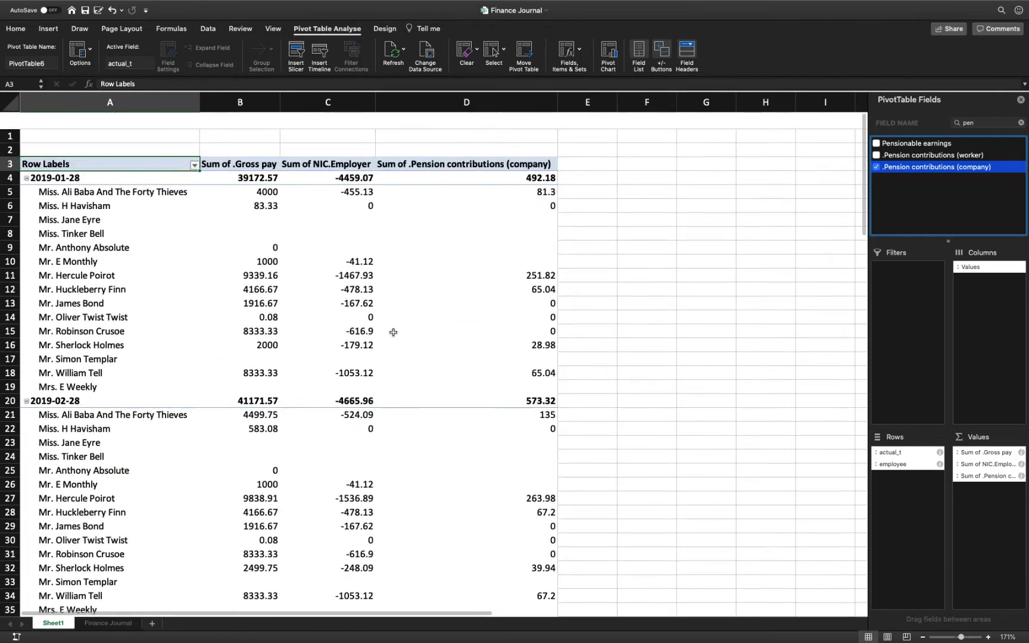
click(195, 150)
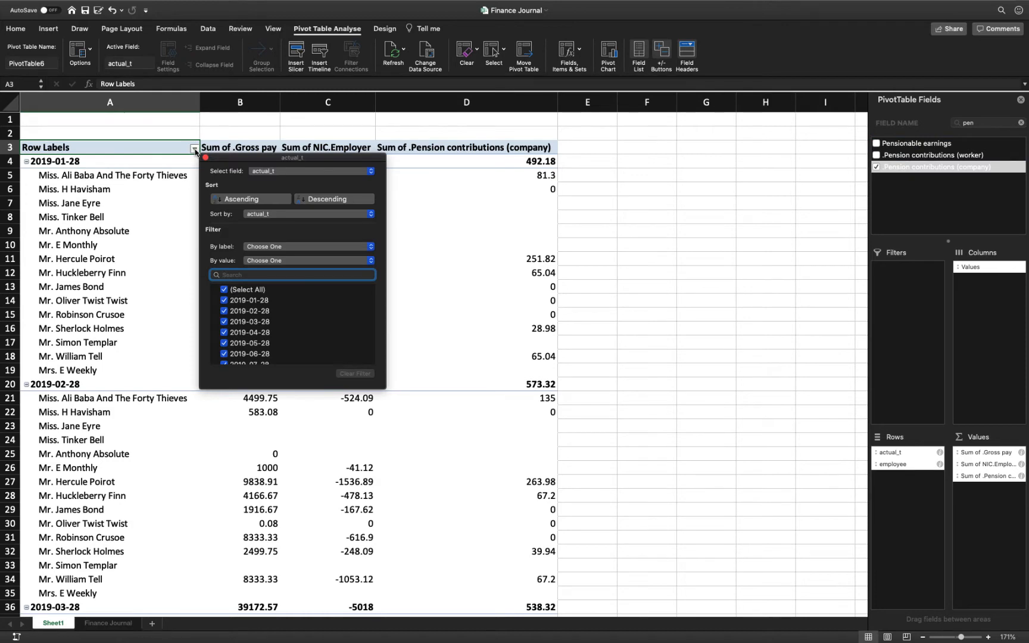
click(228, 291)
scroll(233, 304, down, 3)
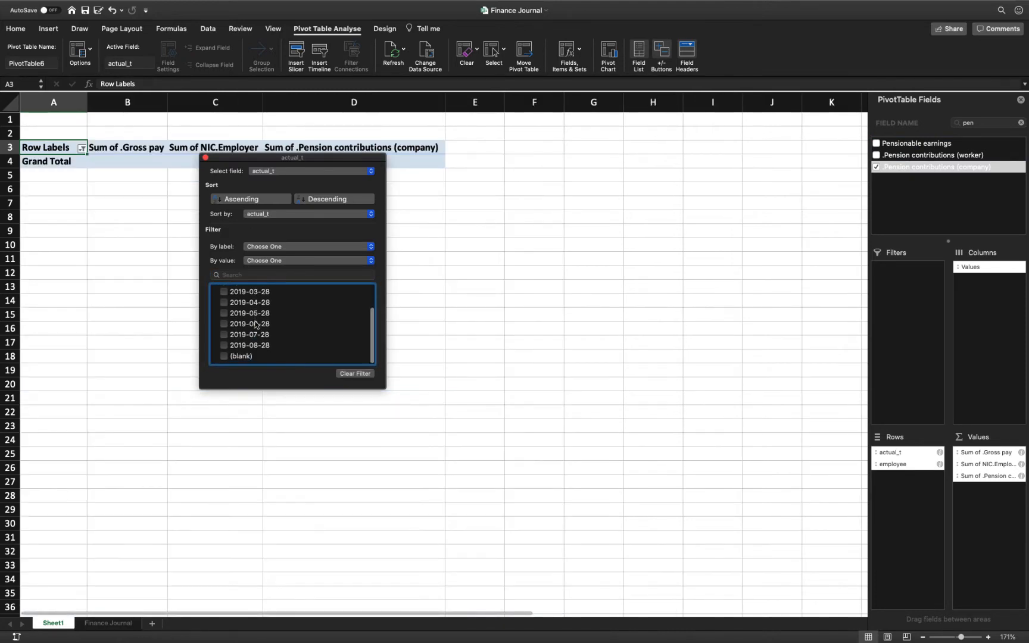
click(225, 338)
click(224, 349)
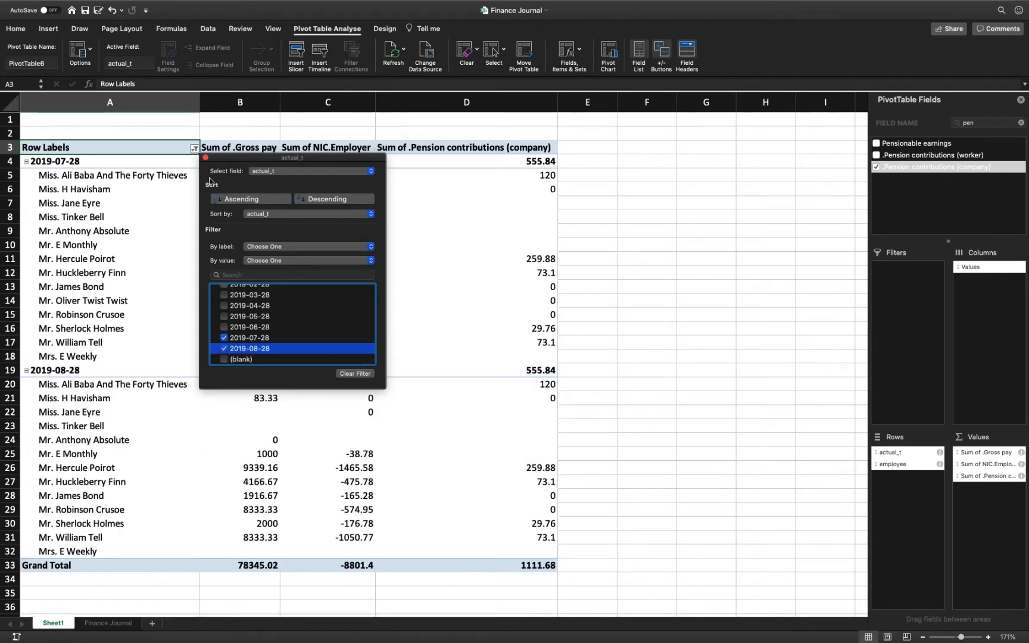
click(205, 158)
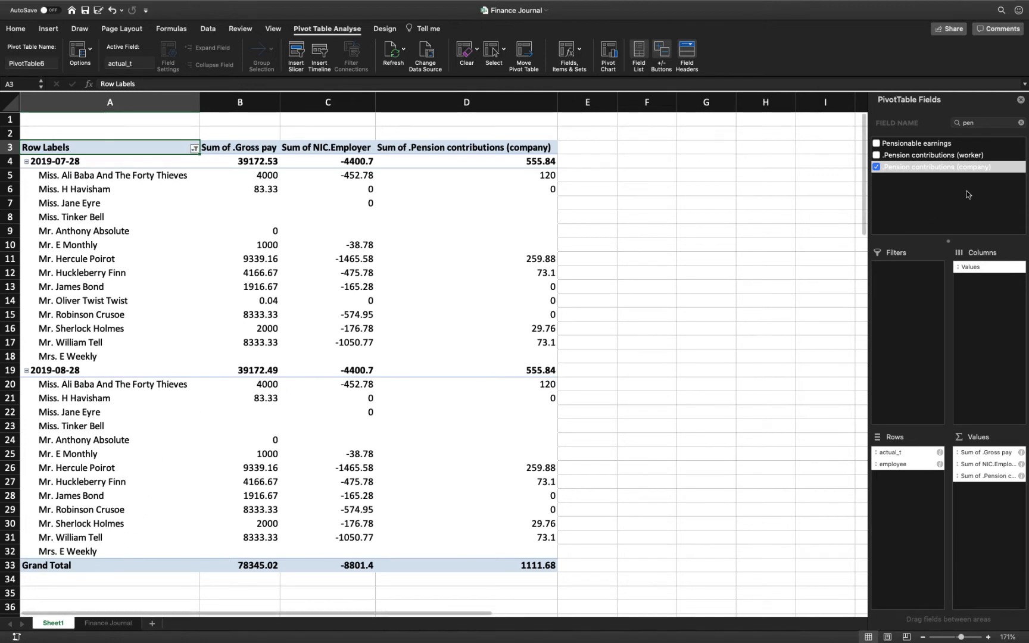
Find the test_employee field and place it in the pivot table's filters area.
click(969, 123)
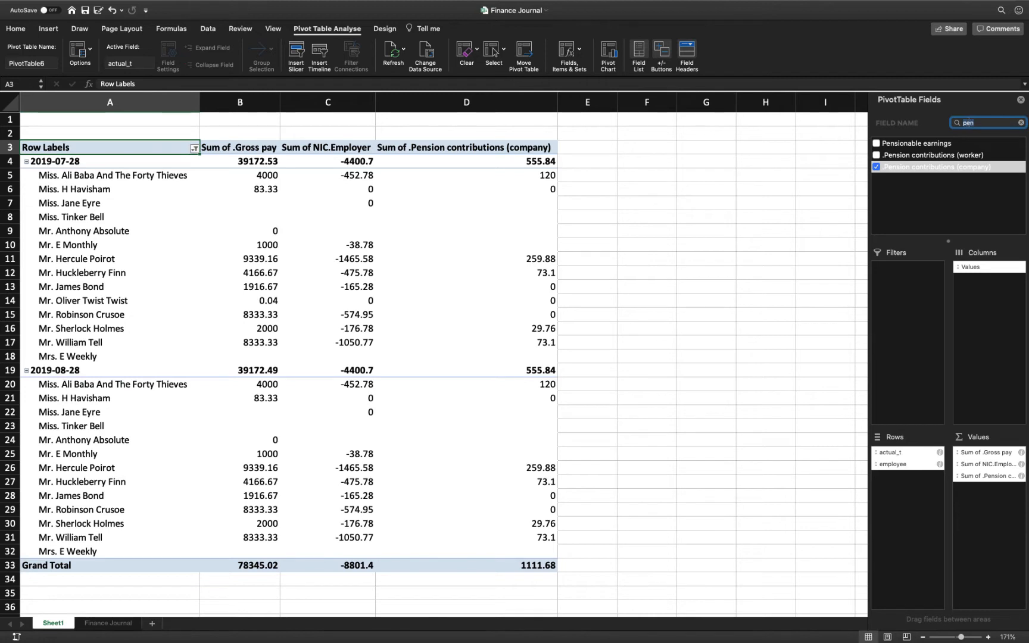
key(BackSpace)
key(BackSpace)
key(BackSpace)
text(tes)
click(876, 143)
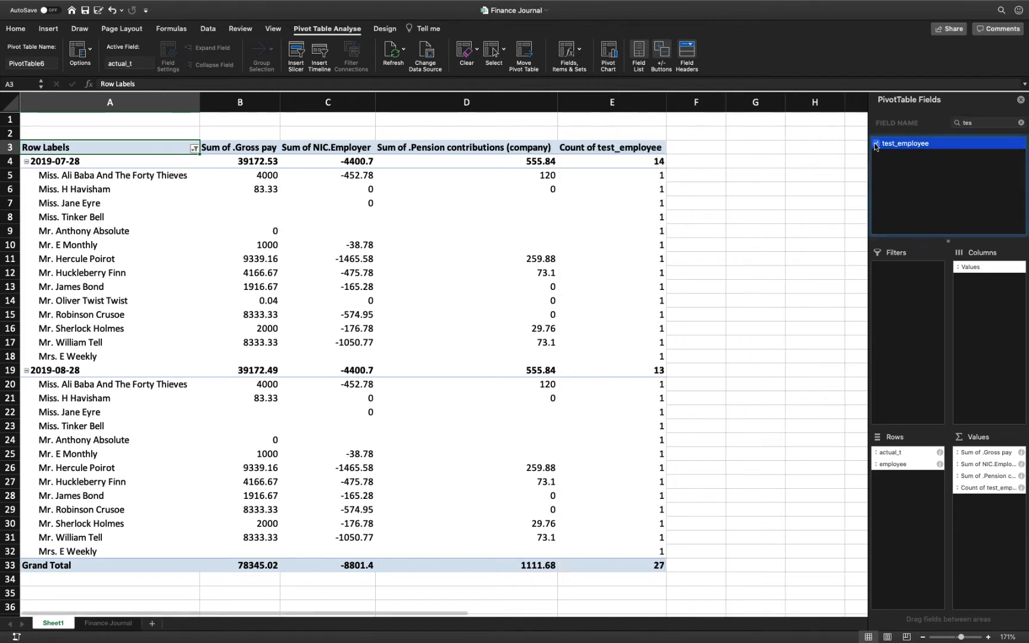
drag(980, 484, 920, 318)
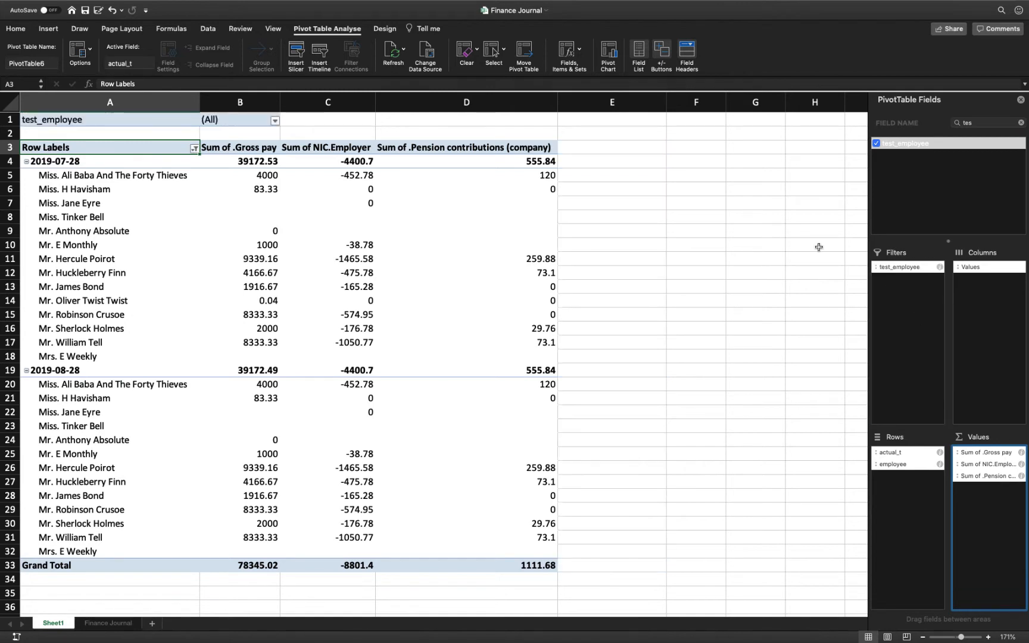
Exclude Test entries from the pivot table through the test_employee report filter, keeping Real and blank selected.
click(274, 120)
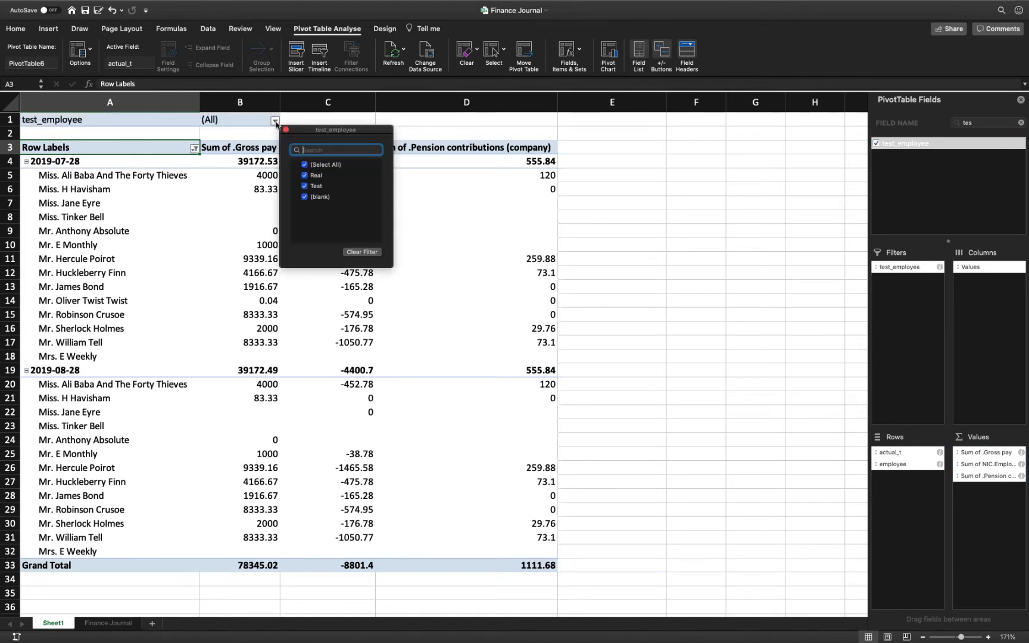
click(306, 186)
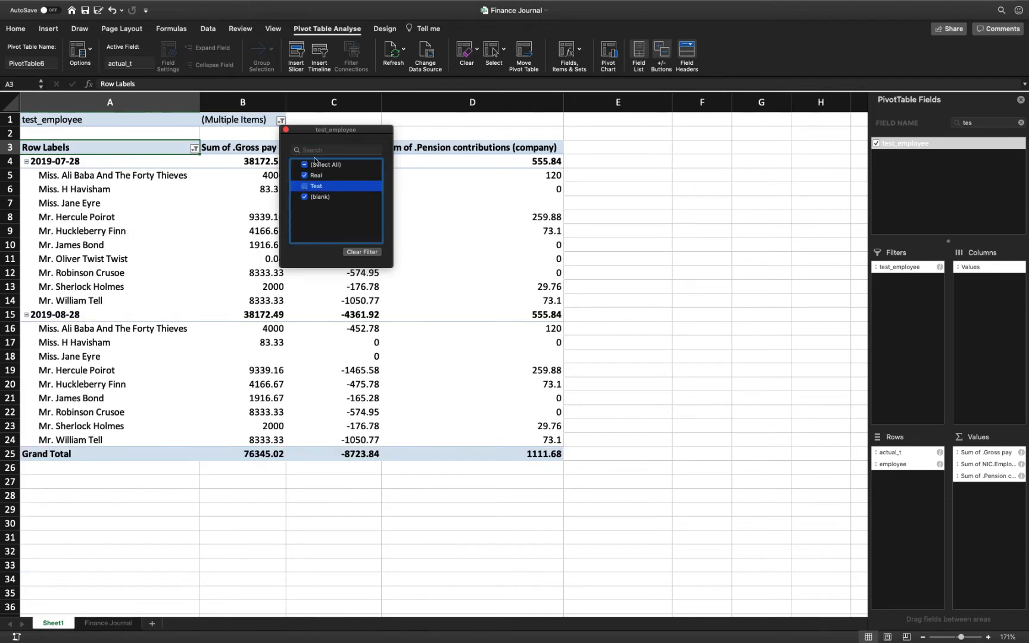
click(286, 130)
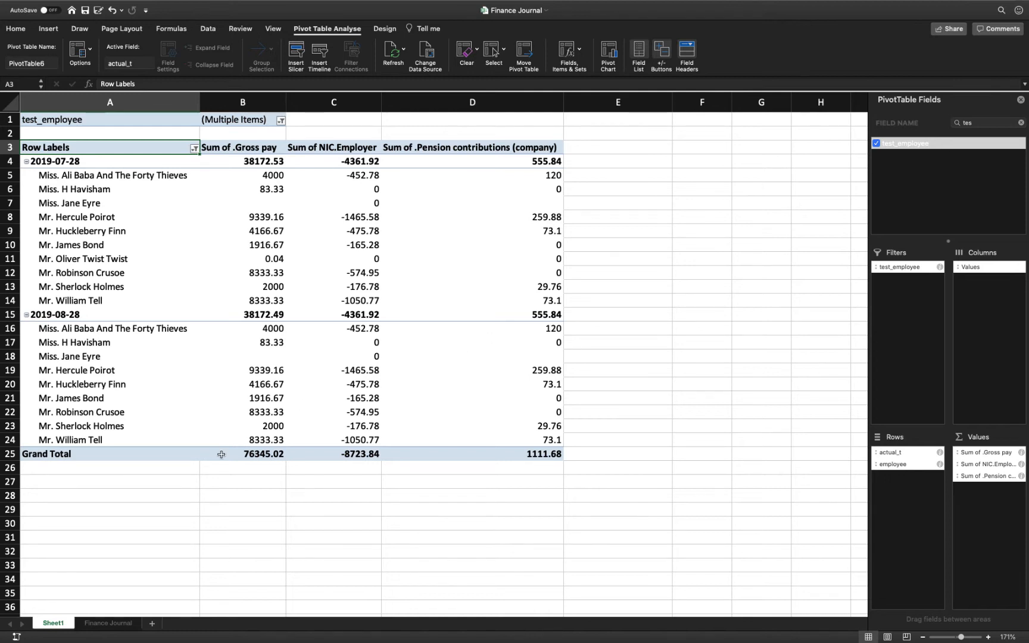
Move the pivot table's sheet, Sheet1, out of Finance Journal.xlsx into a new workbook.
right_click(56, 625)
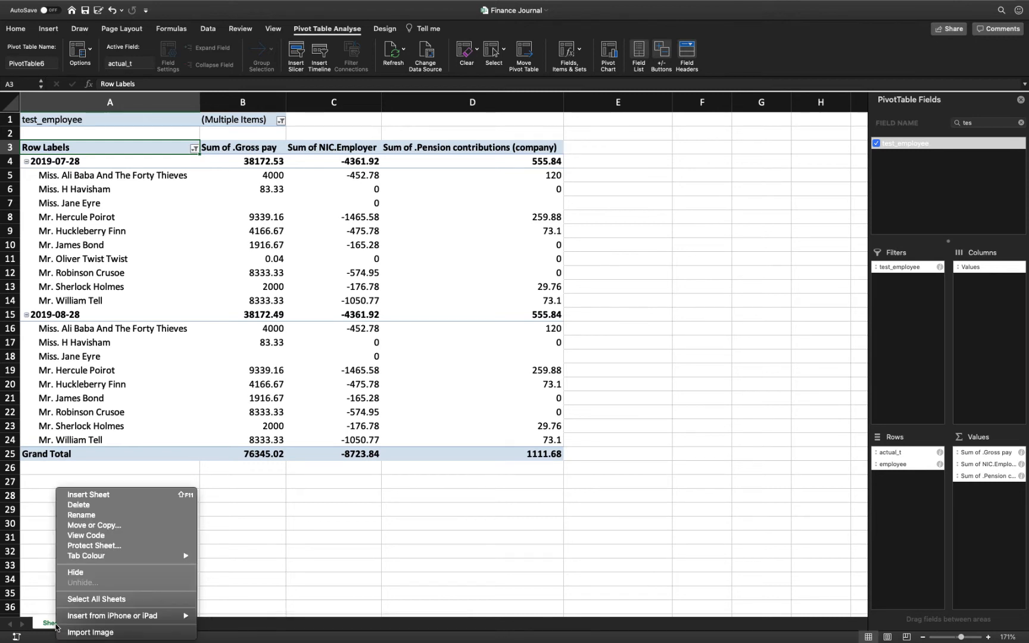
click(92, 525)
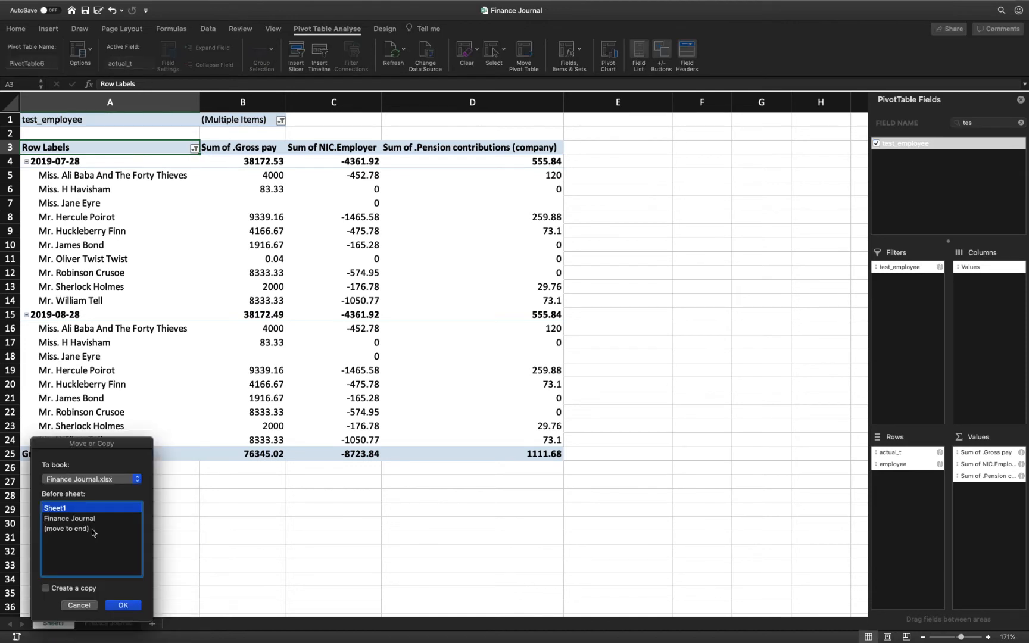
click(107, 480)
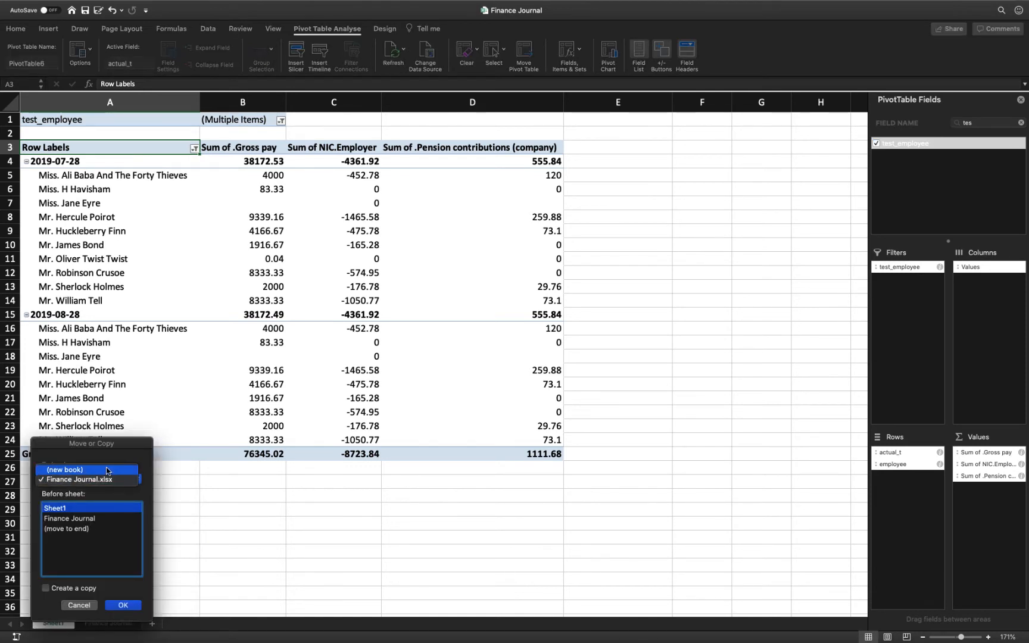
click(106, 471)
click(124, 605)
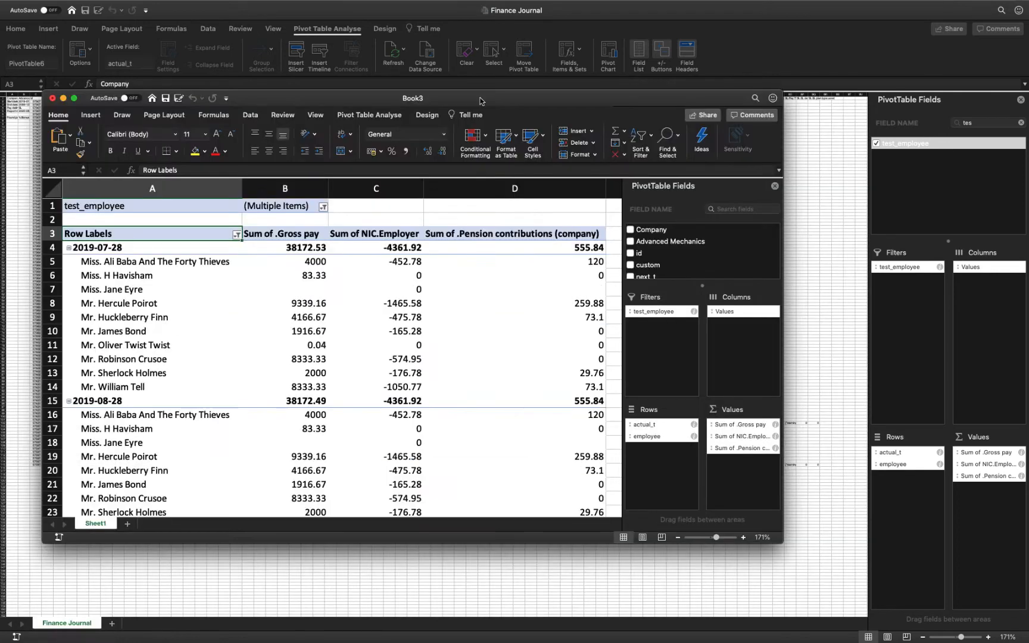
drag(480, 101, 464, 68)
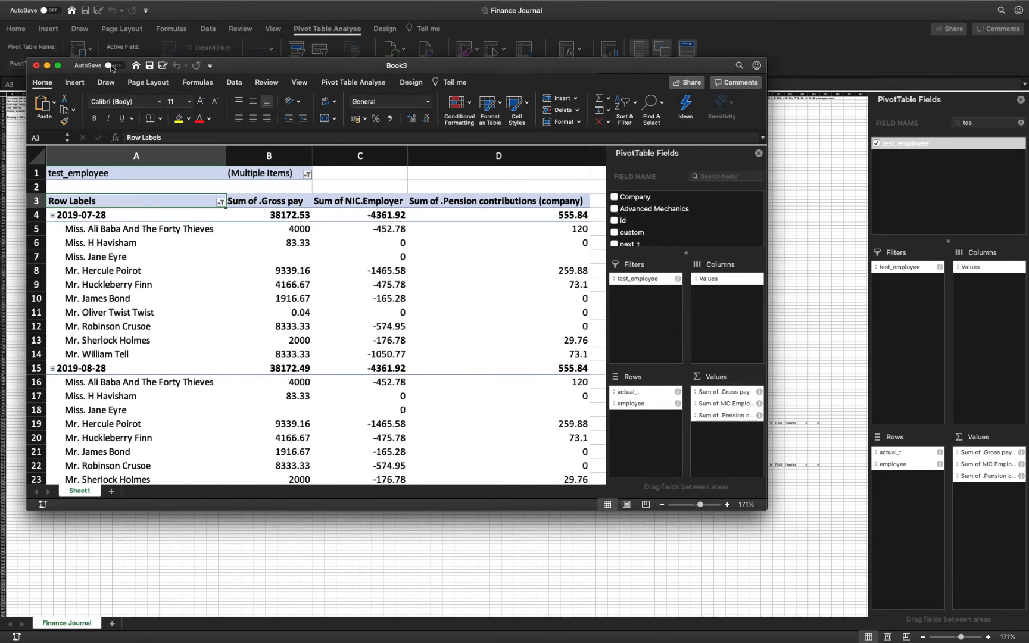
drag(251, 70, 297, 70)
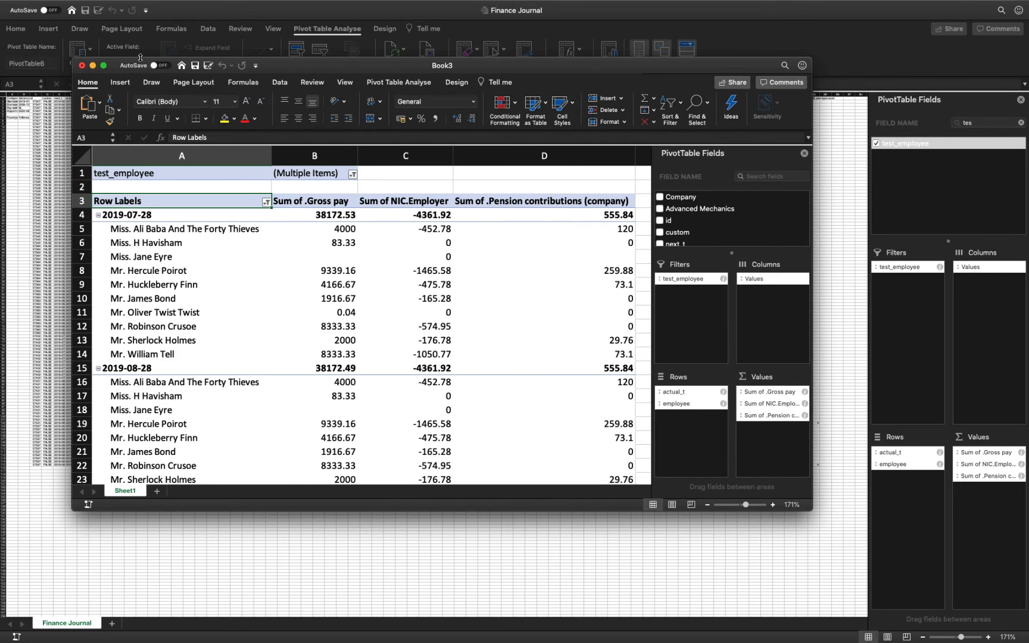
Save the new workbook as MonthlyReport in the Demo folder in Excel Workbook (.xlsx) format.
click(63, 6)
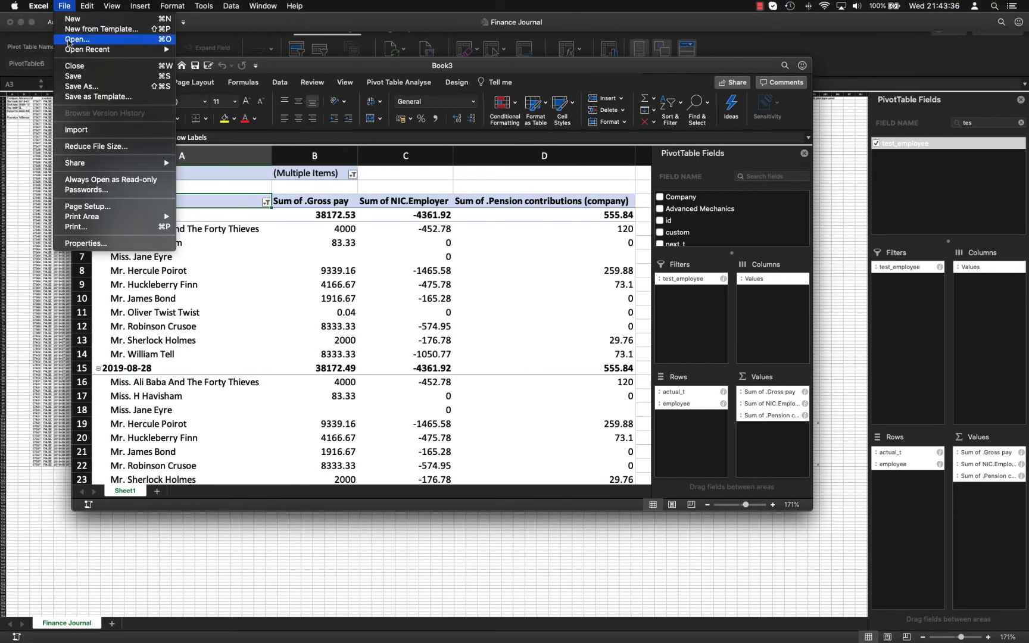
click(78, 86)
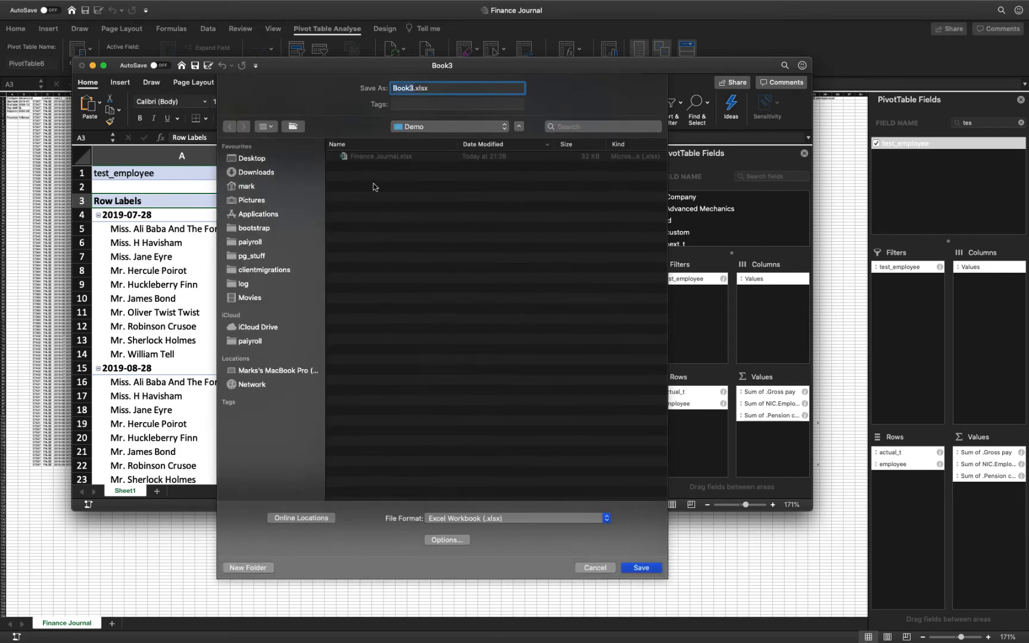
text(MonthlyReport)
click(647, 567)
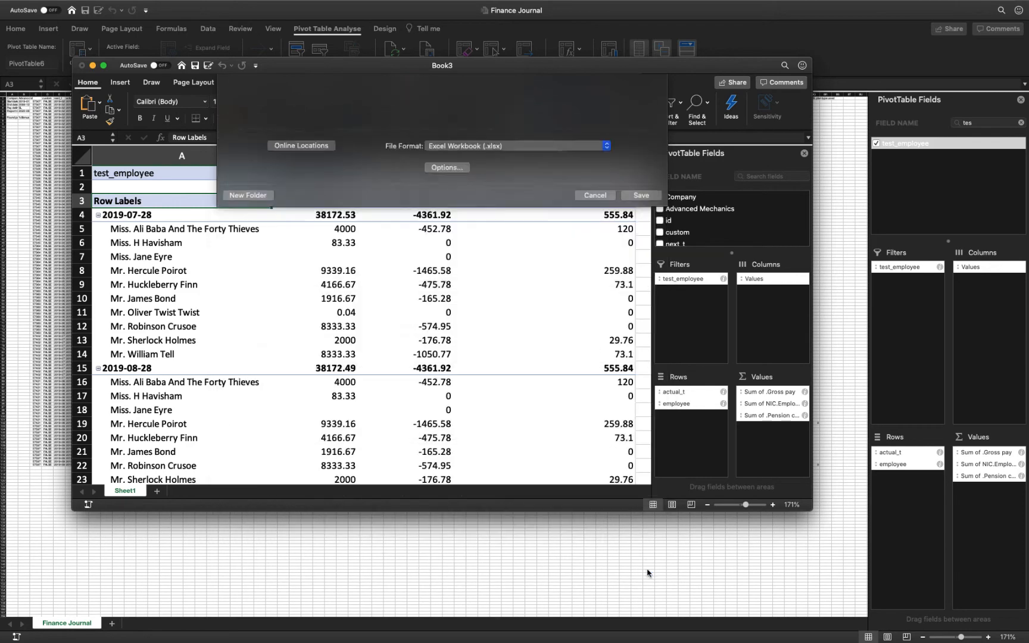
Close the MonthlyReport workbook and the Finance Journal workbook.
click(82, 66)
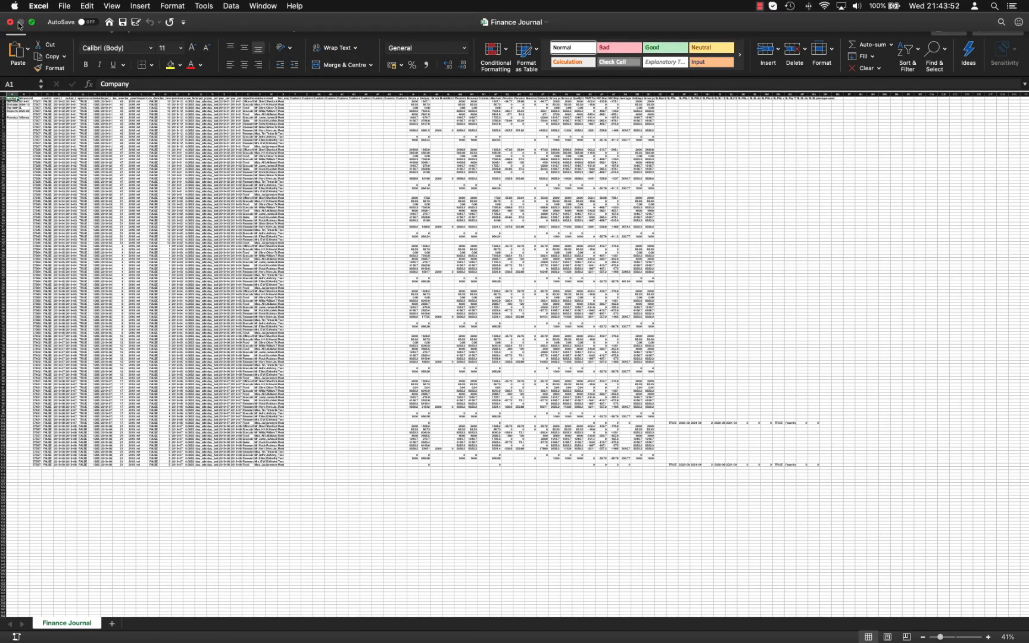
click(9, 22)
click(480, 75)
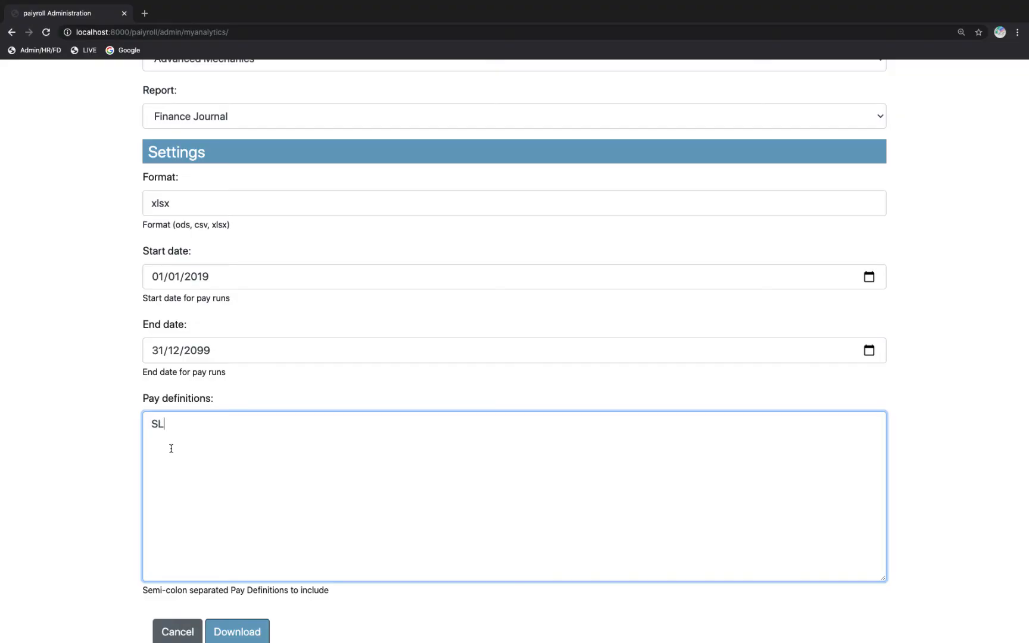
Switch to paiyroll in the browser and download the Finance Journal report again in xlsx format.
click(87, 487)
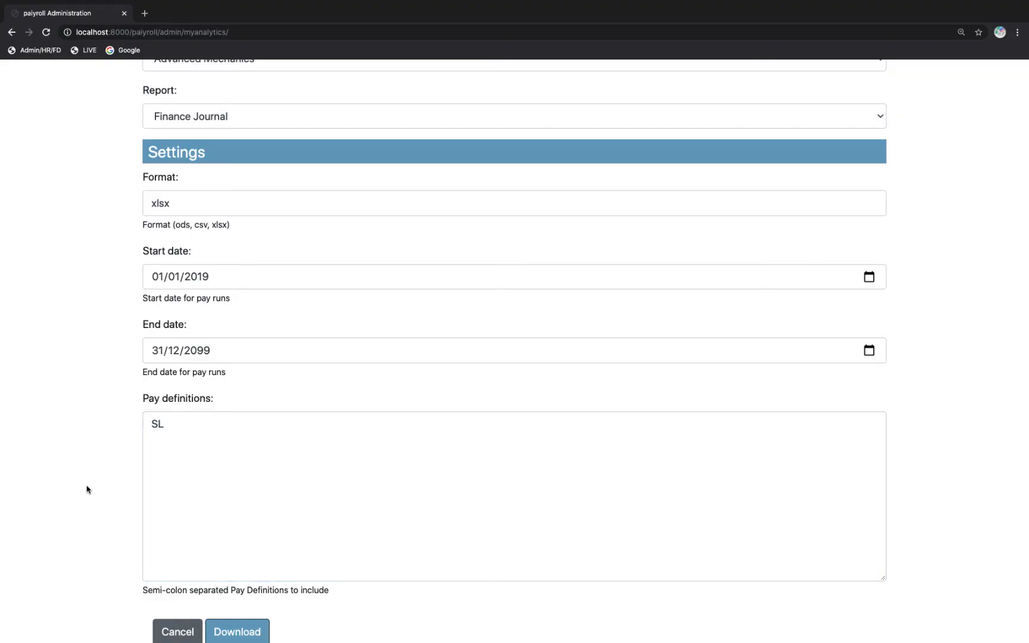
scroll(87, 488, down, 1)
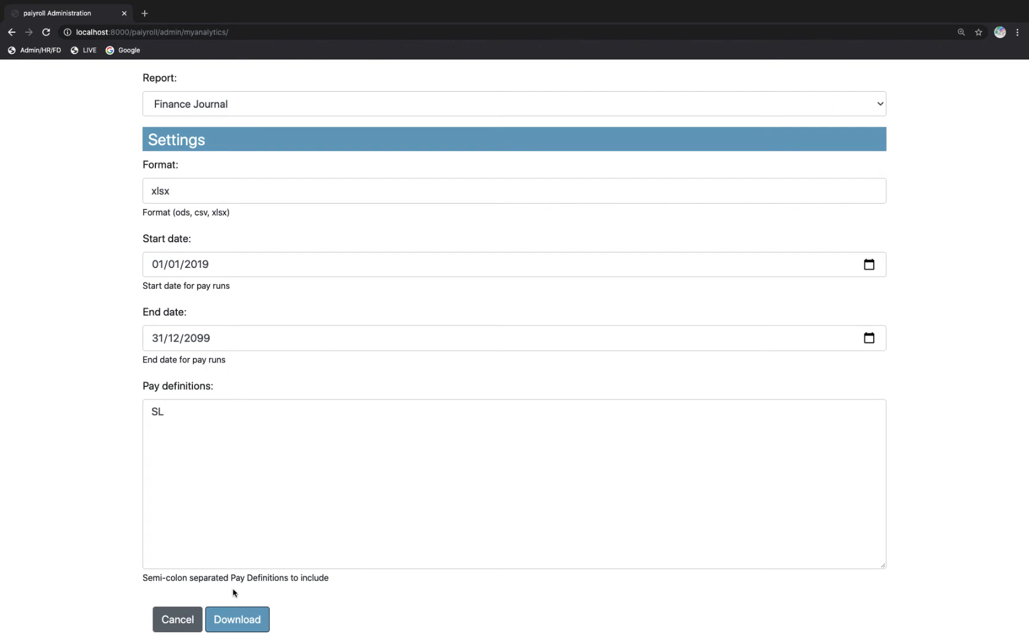
click(237, 619)
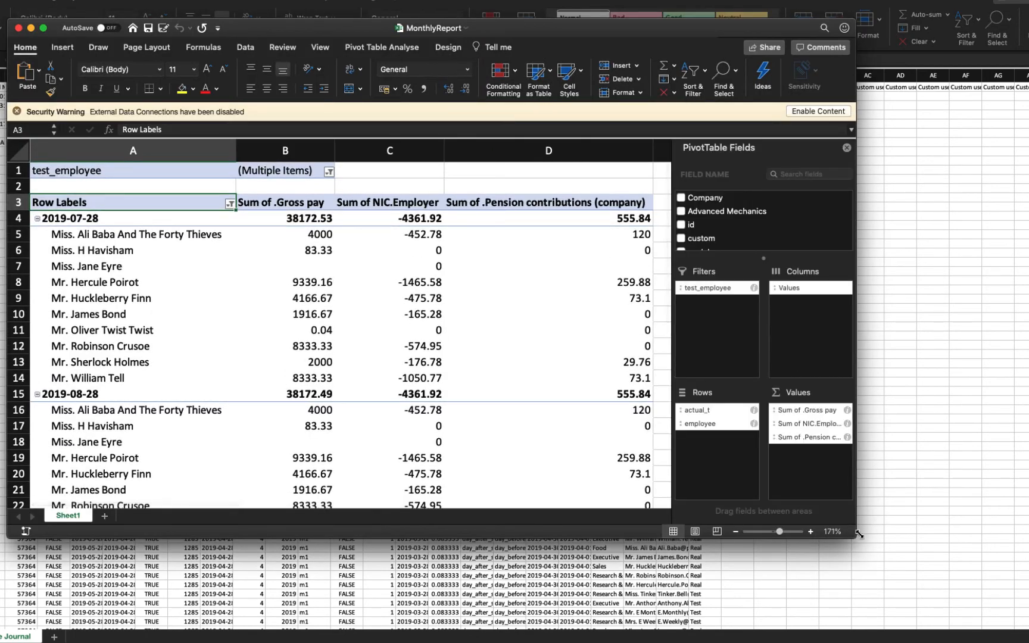
Enlarge the MonthlyReport window, enable its disabled external data connections and refresh all data.
drag(856, 539, 914, 585)
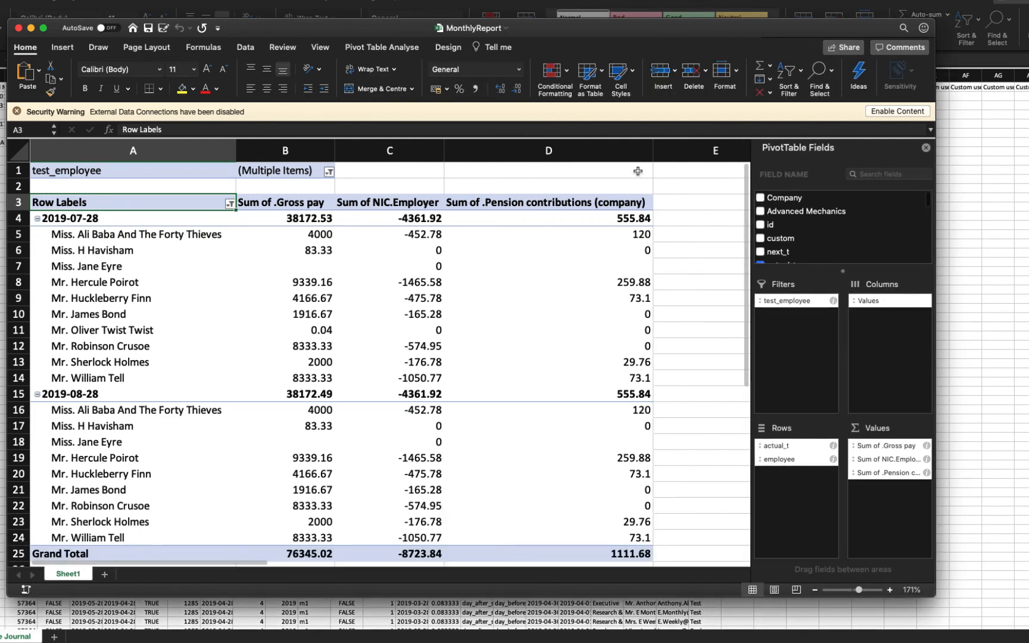
drag(634, 28, 677, 27)
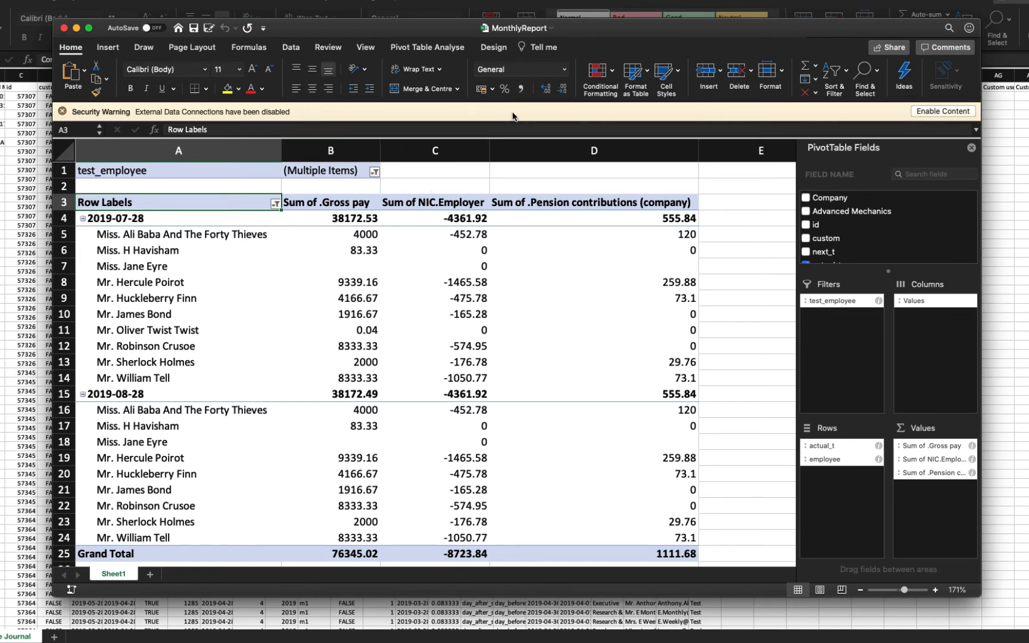
click(933, 112)
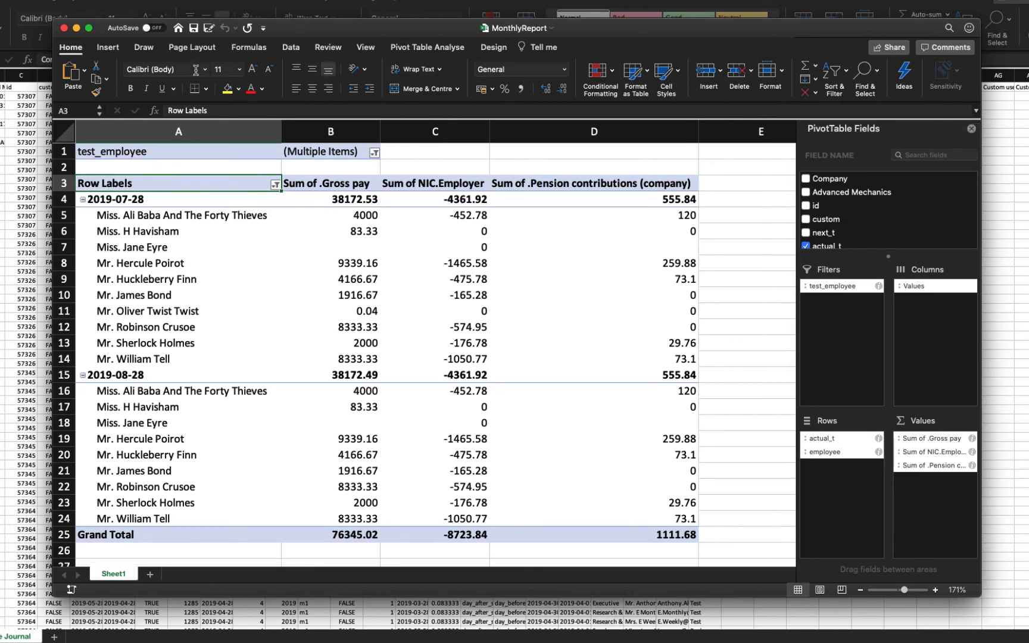
click(289, 50)
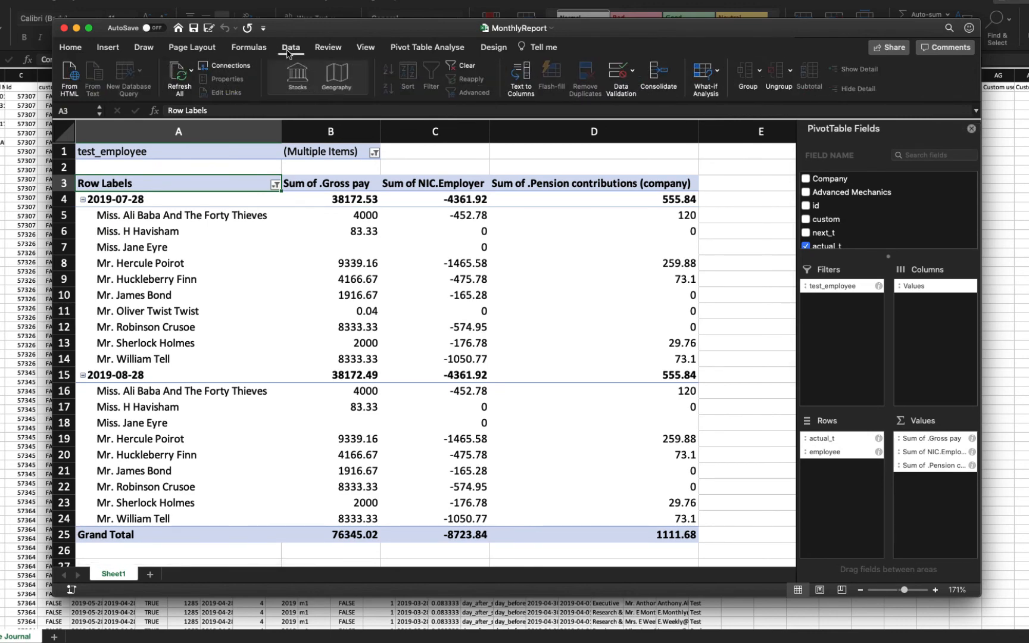
click(192, 76)
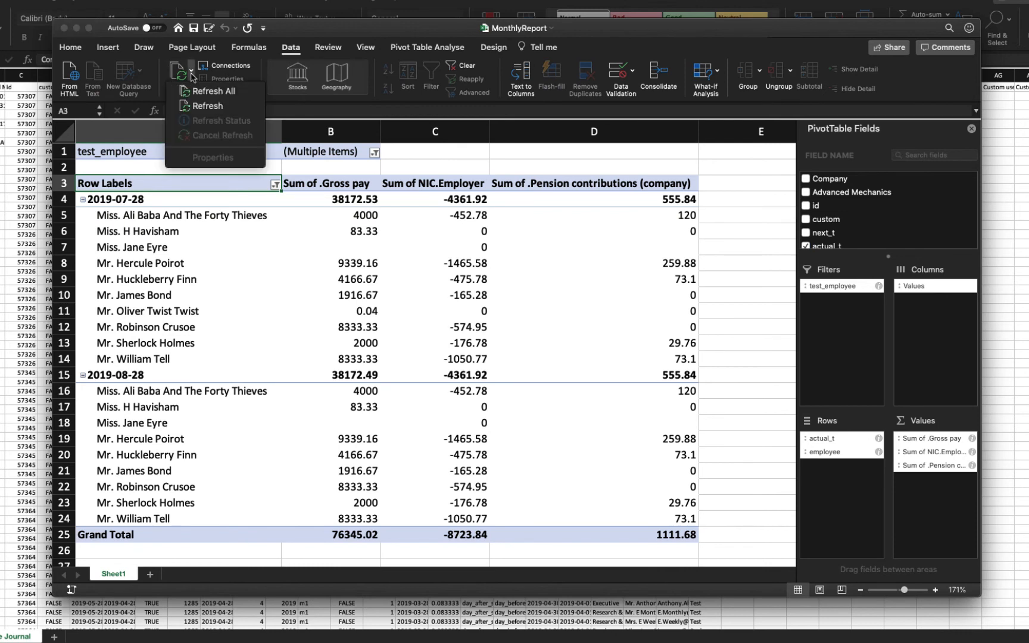
click(203, 91)
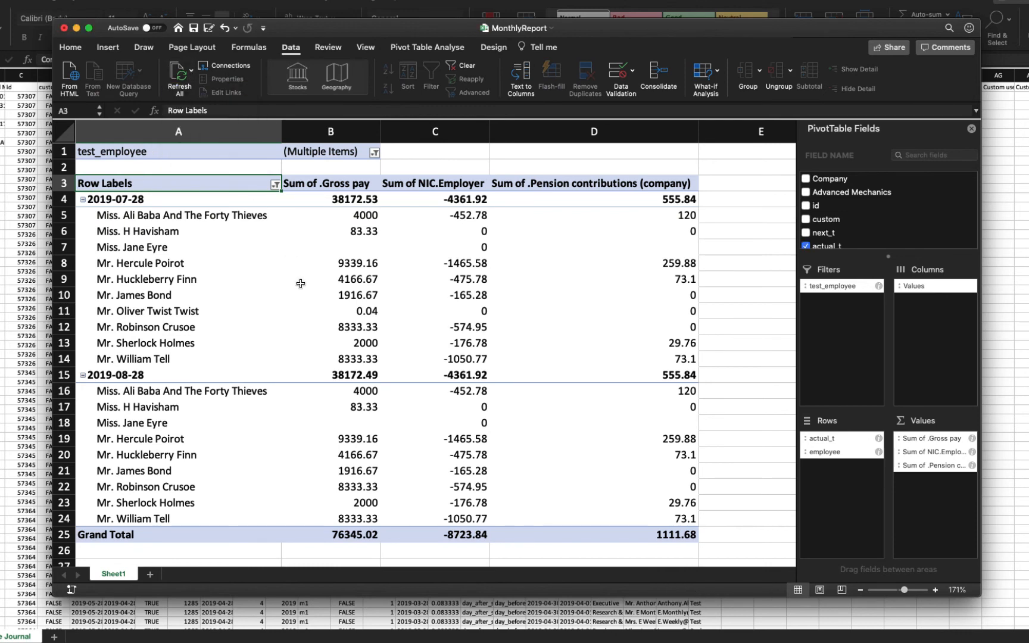
Include 2019-06-28 in the dates selected by the pivot table's actual_t filter.
click(276, 184)
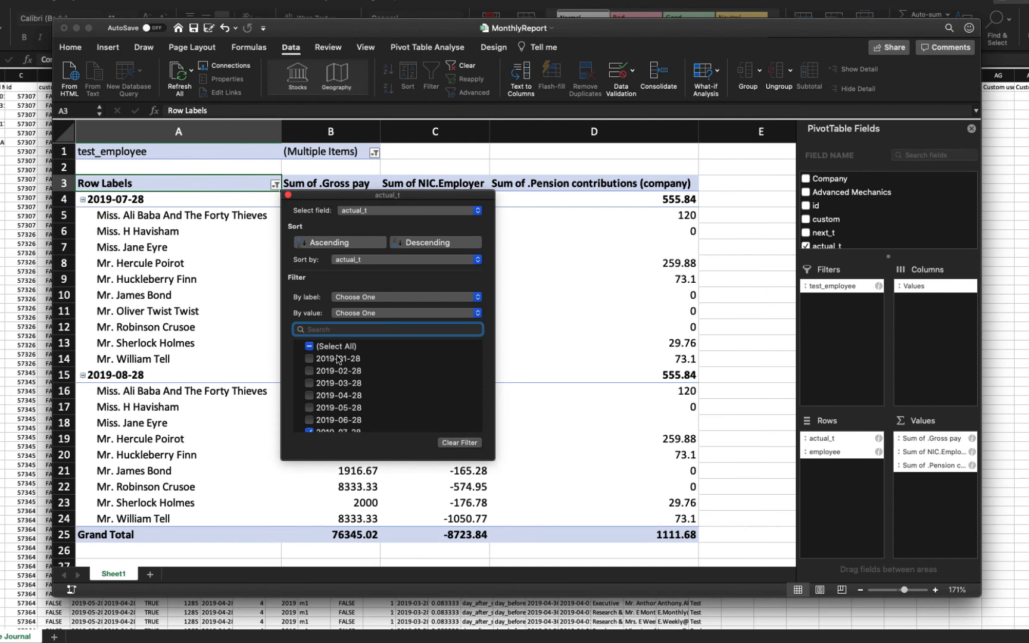
scroll(337, 358, down, 5)
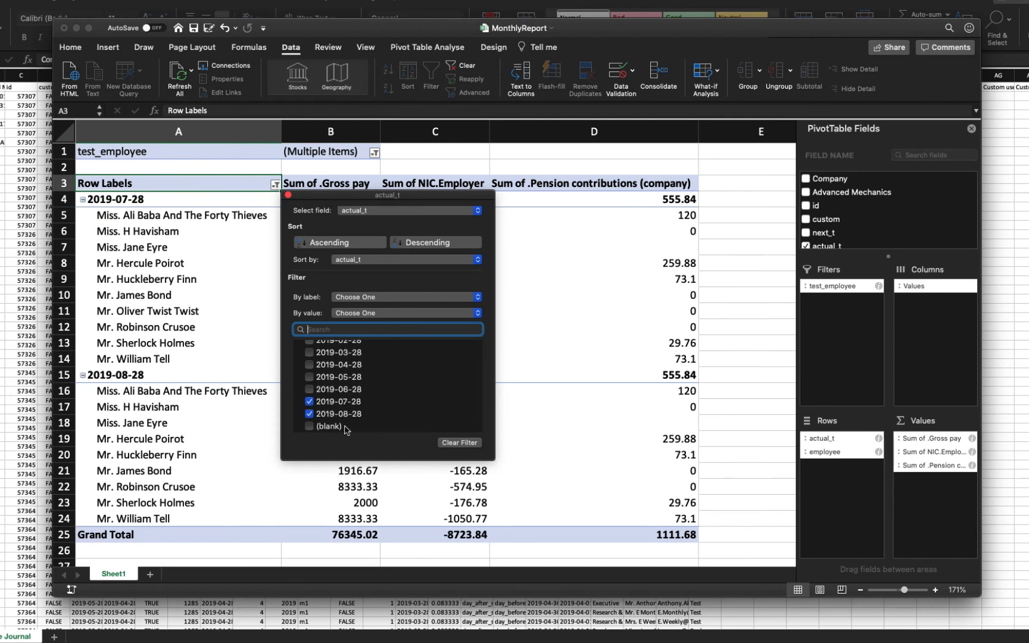
click(309, 390)
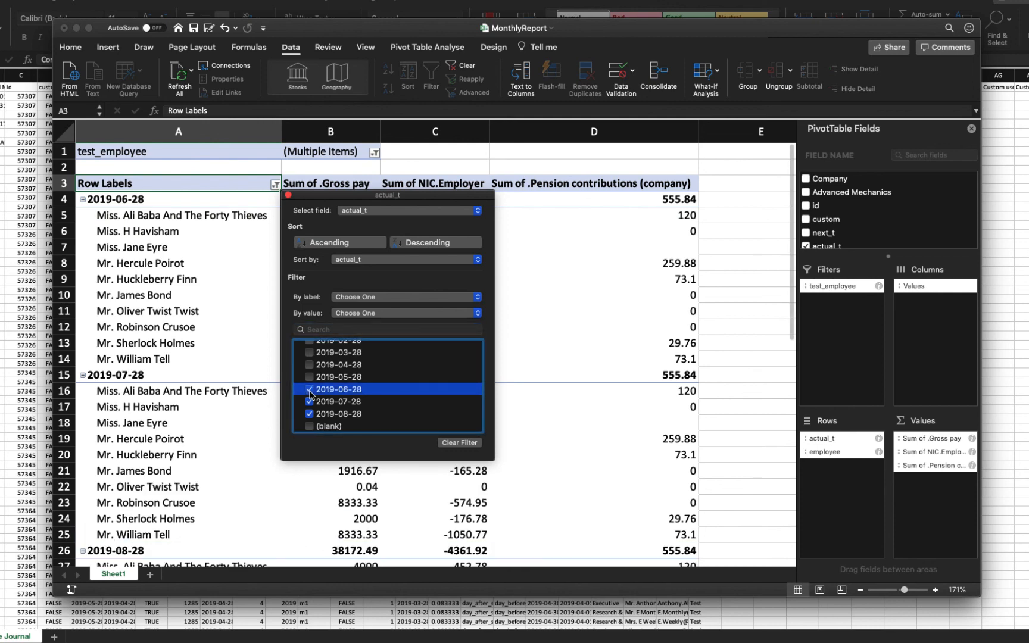
click(288, 194)
scroll(294, 328, down, 5)
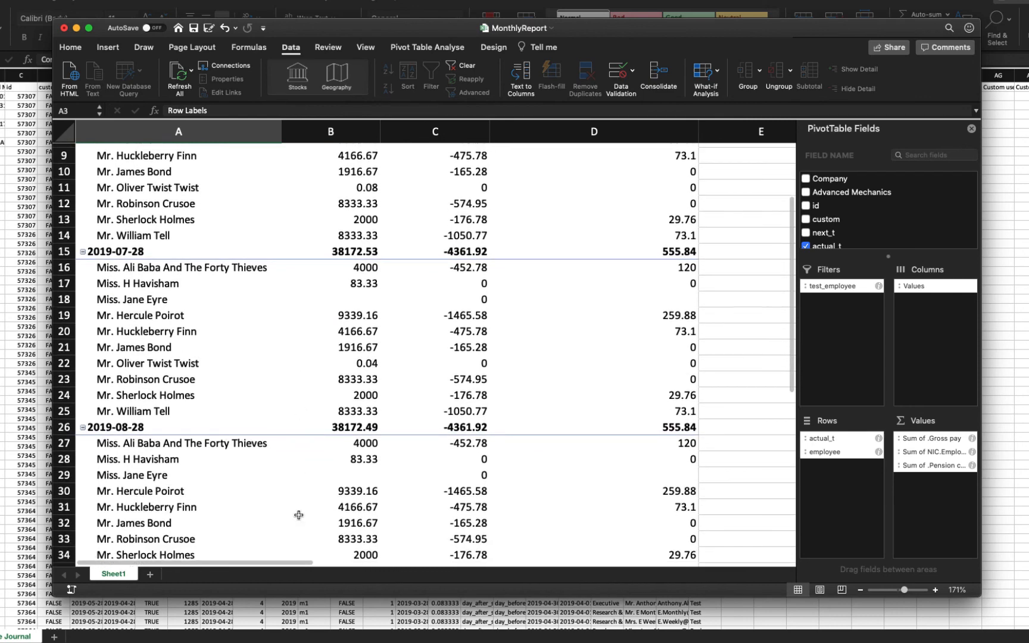
drag(276, 597, 278, 642)
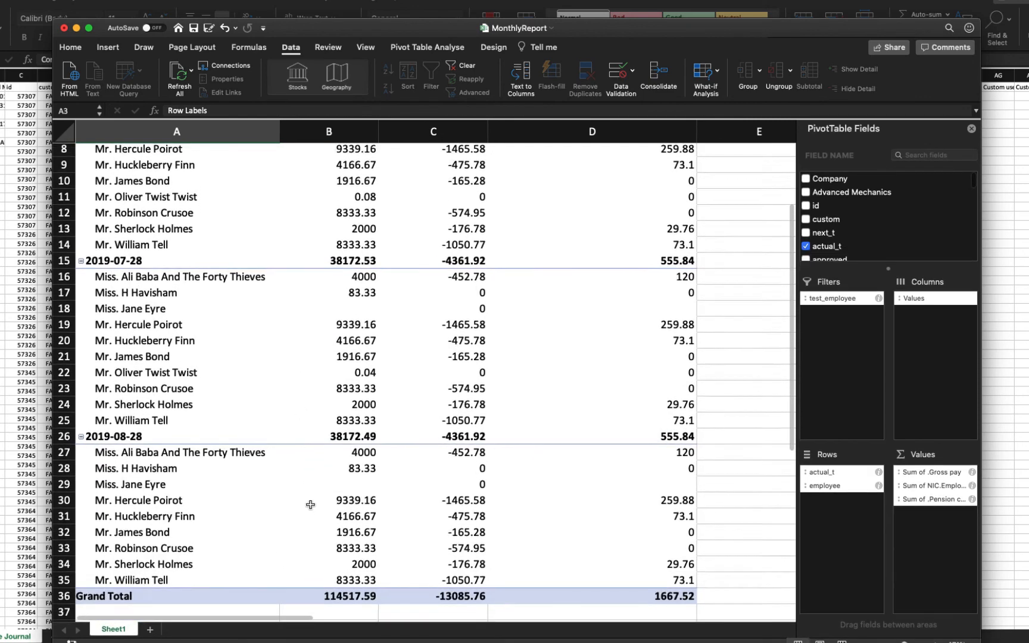
scroll(310, 504, up, 4)
scroll(310, 504, down, 1)
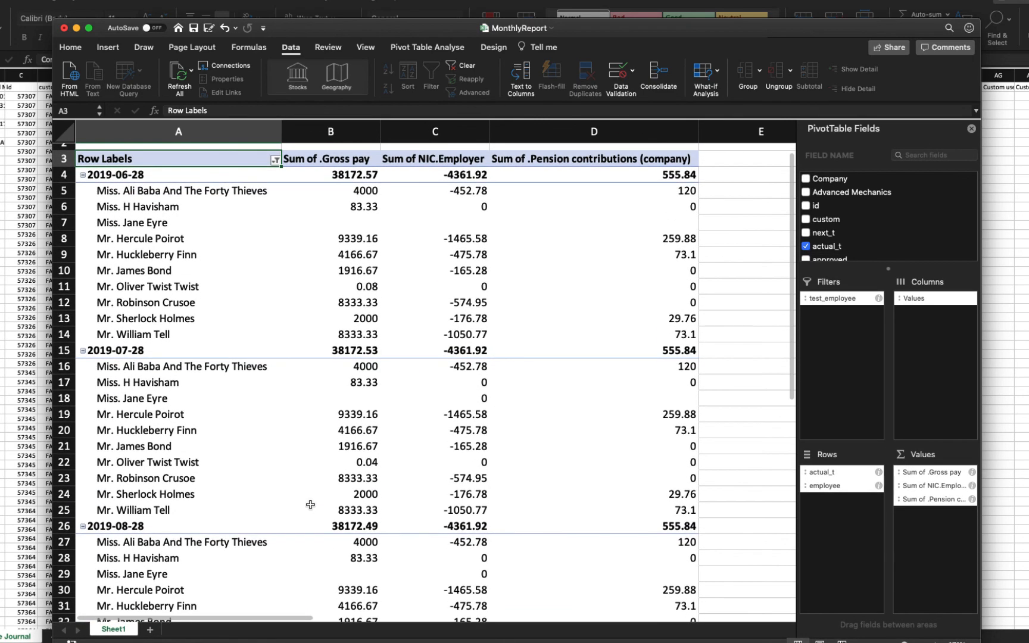